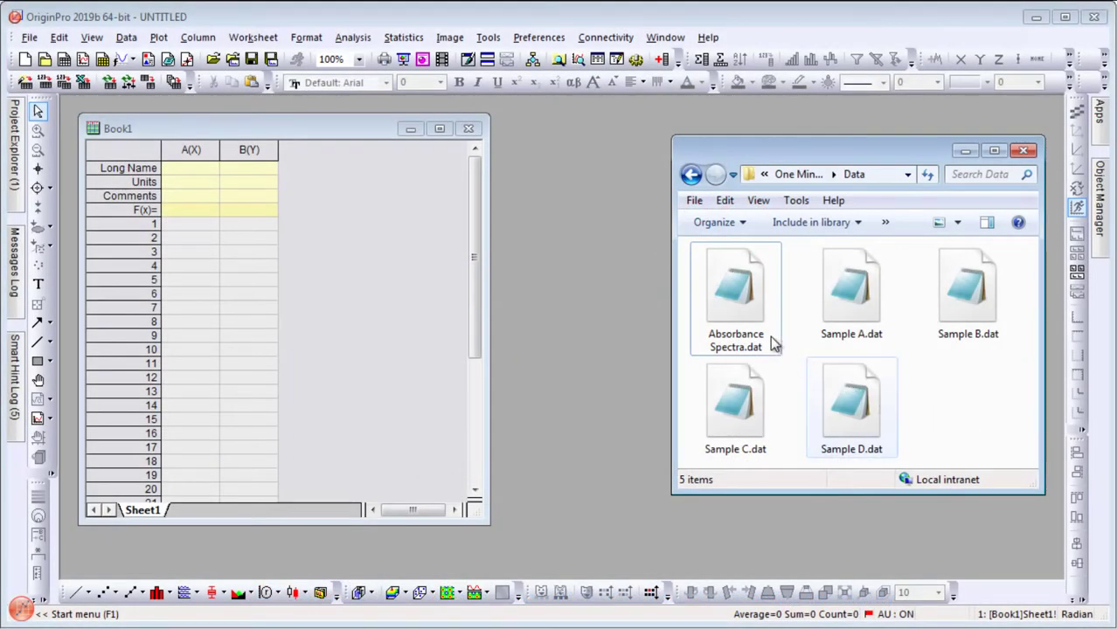
# Import Absorbance Spectra.dat into Book1, giving Wavenumber/Absorbance columns for Benzene, Hexane, Toluene and Tumix.
pyautogui.click(757, 310)
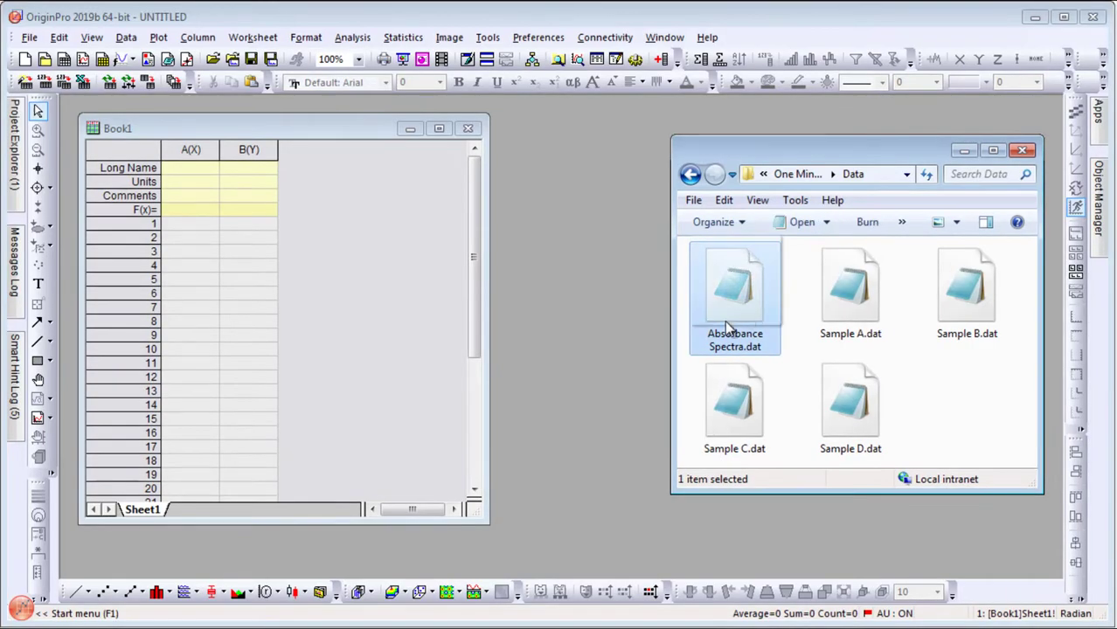
pyautogui.moveTo(527, 320); pyautogui.dragTo(418, 320)
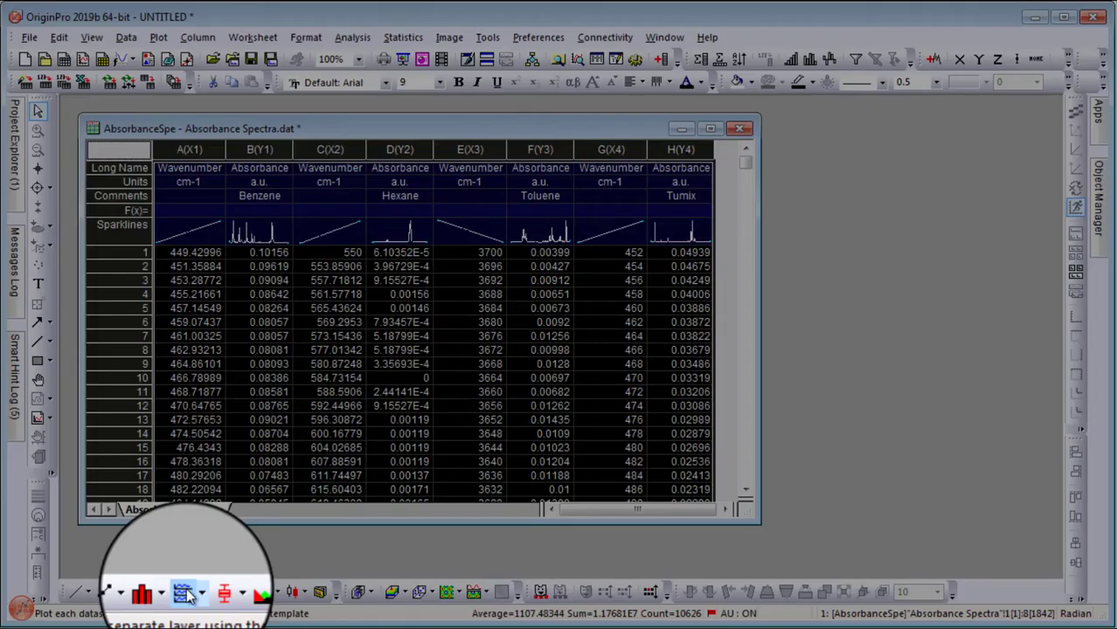
# Plot the four spectra as stacked panels and zoom them into the 2640–3360 cm-1 peak region.
pyautogui.click(184, 593)
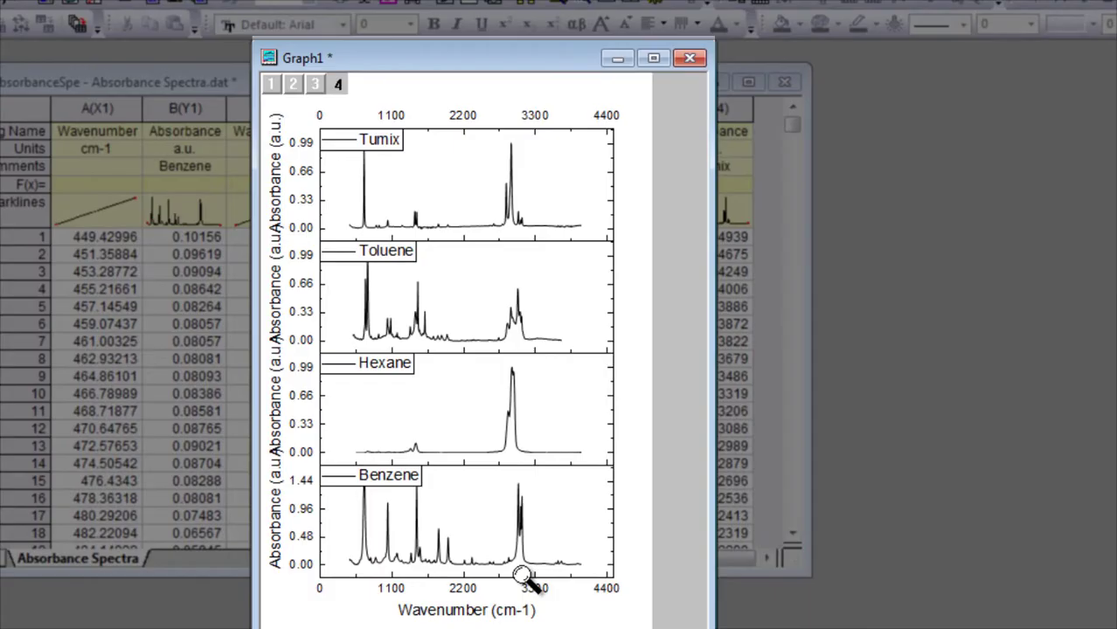
pyautogui.click(522, 577)
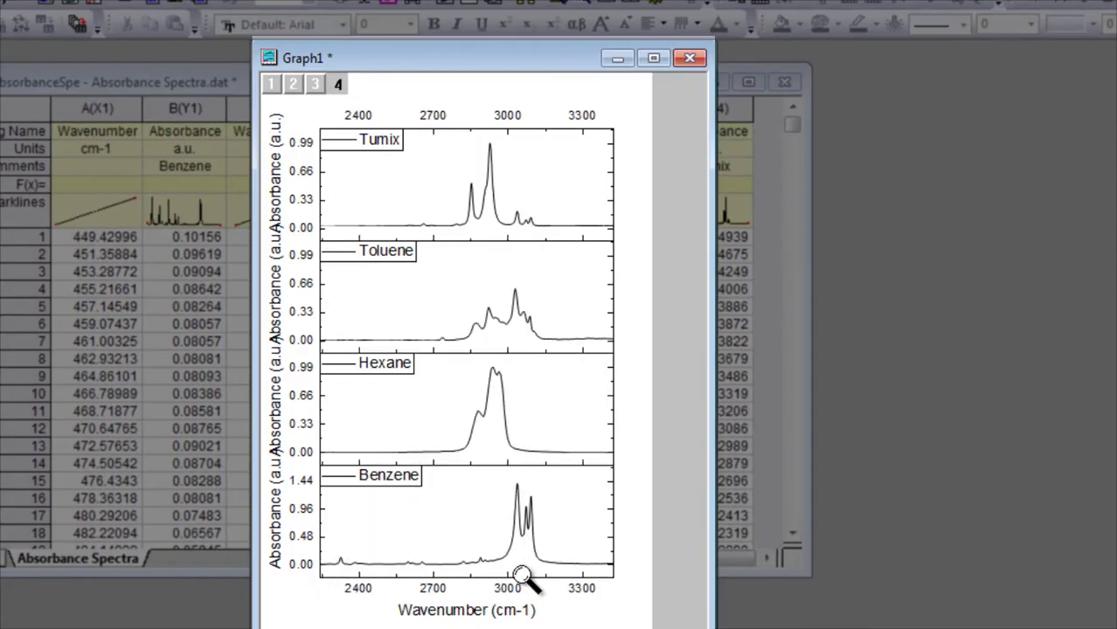
pyautogui.click(522, 577)
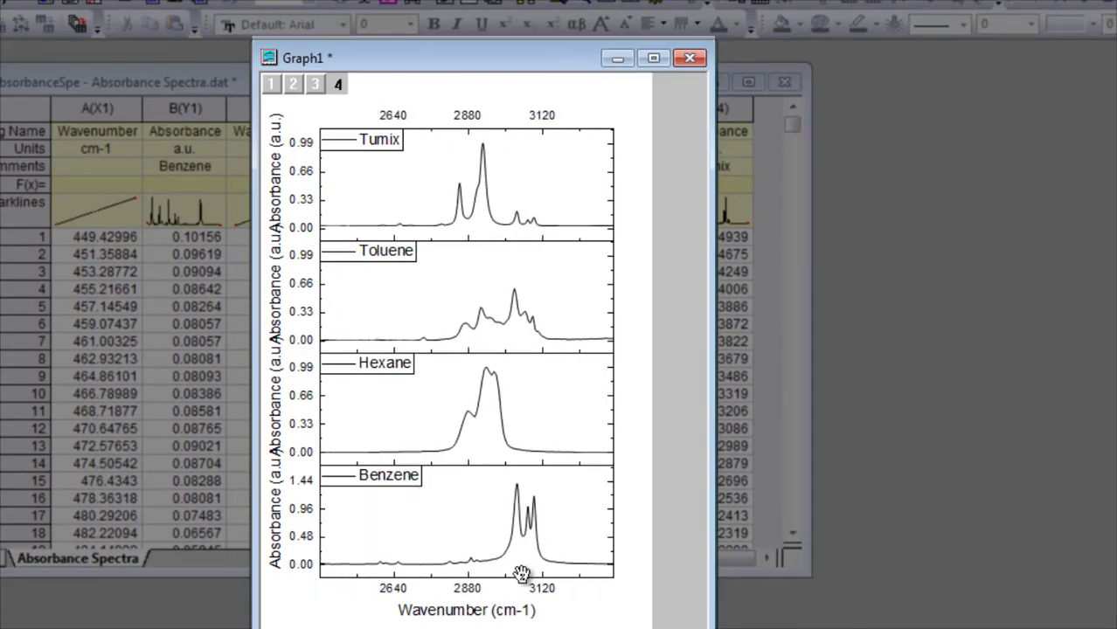
pyautogui.scroll(-1, 520, 575)
pyautogui.moveTo(519, 577); pyautogui.dragTo(511, 606)
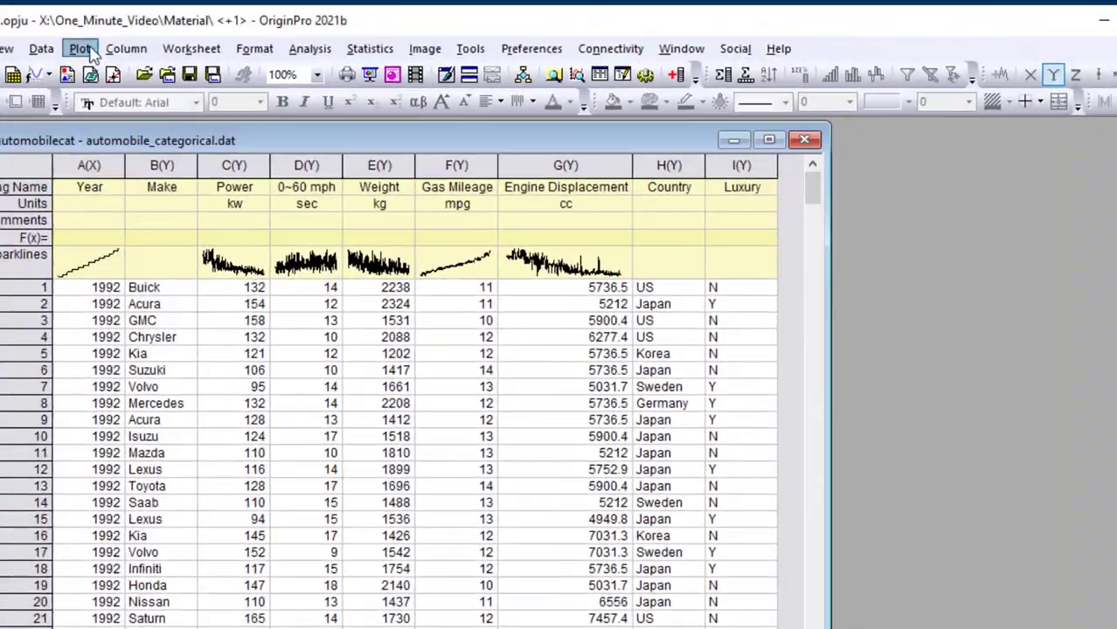
# Browse the Plot menu's Multi-Panel/Axis, Specialized and Function Plot categories.
pyautogui.click(91, 52)
pyautogui.moveTo(144, 170)
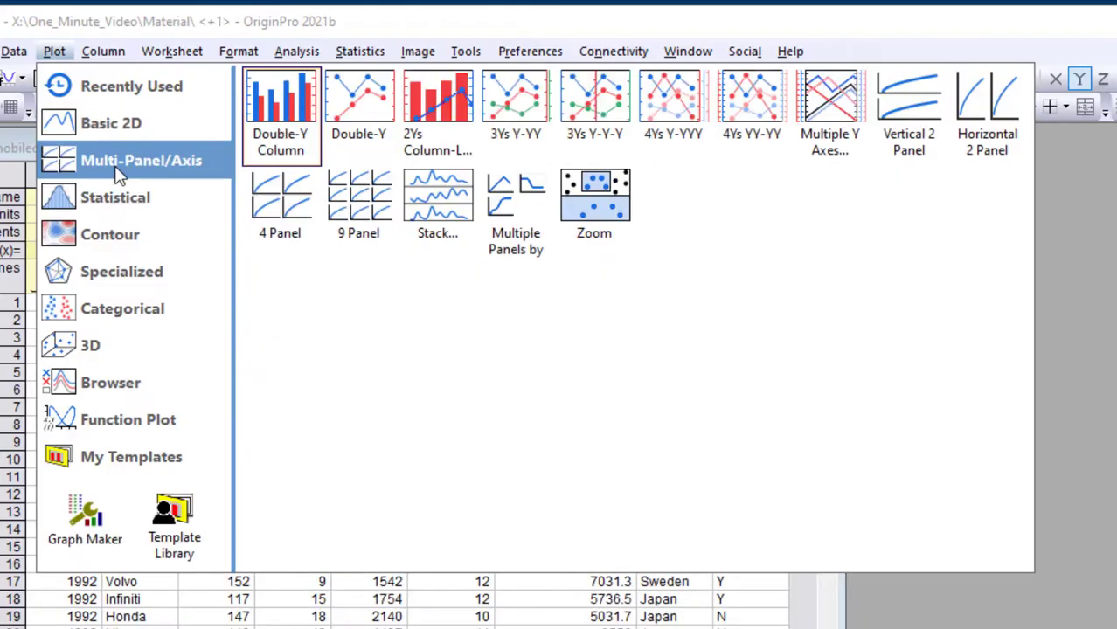
pyautogui.moveTo(103, 278)
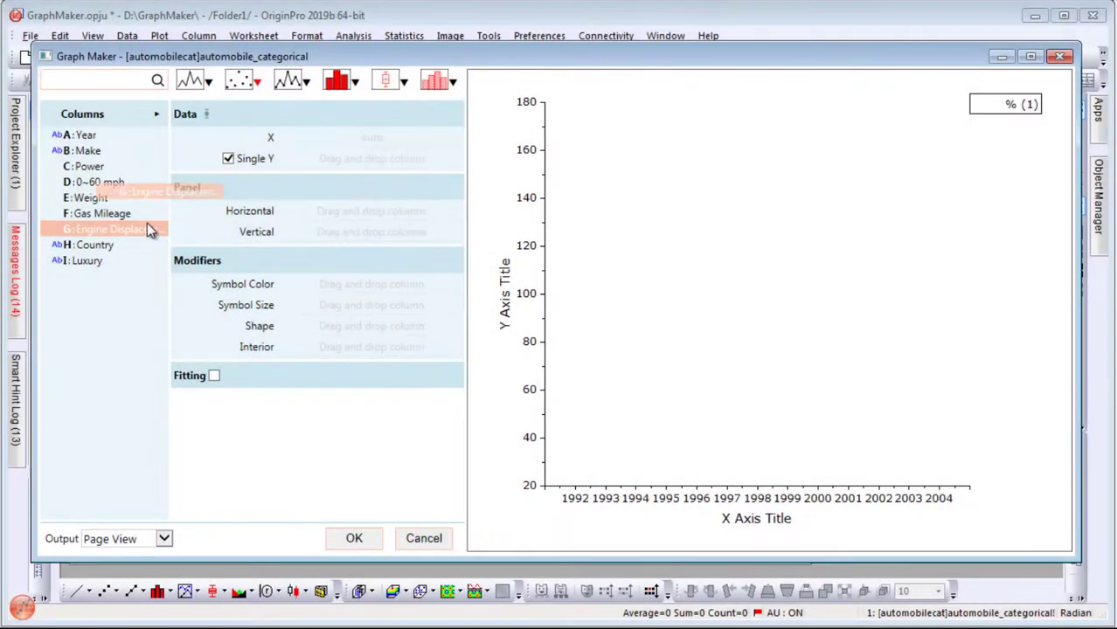
# In Graph Maker, map Engine Displacement to X, Gas Mileage to Y, panels by Country and Luxury, colour by Year.
pyautogui.moveTo(147, 223); pyautogui.dragTo(358, 140)
pyautogui.moveTo(126, 218); pyautogui.dragTo(370, 162)
pyautogui.moveTo(88, 244); pyautogui.dragTo(336, 236)
pyautogui.moveTo(88, 260); pyautogui.dragTo(350, 215)
pyautogui.moveTo(83, 135); pyautogui.dragTo(355, 287)
# Set the output to Window View and create the paneled Graph1.
pyautogui.click(164, 539)
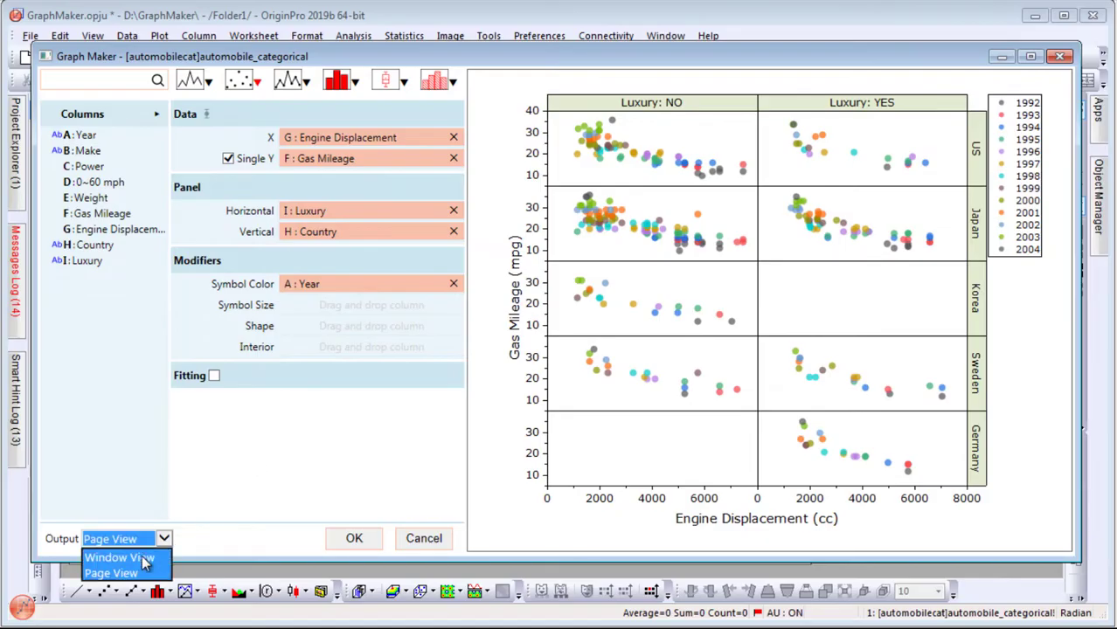
pyautogui.click(122, 556)
pyautogui.click(354, 539)
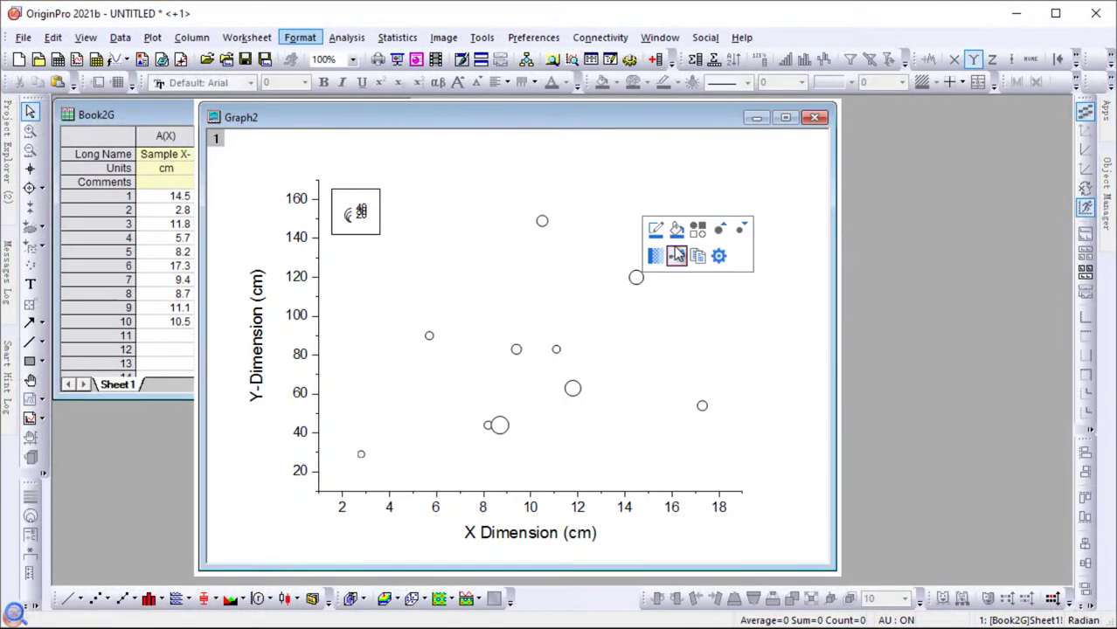
# Colour the bubbles by the Type column, scale their sizes, and set transparency to about 54%.
pyautogui.click(678, 255)
pyautogui.moveTo(716, 343)
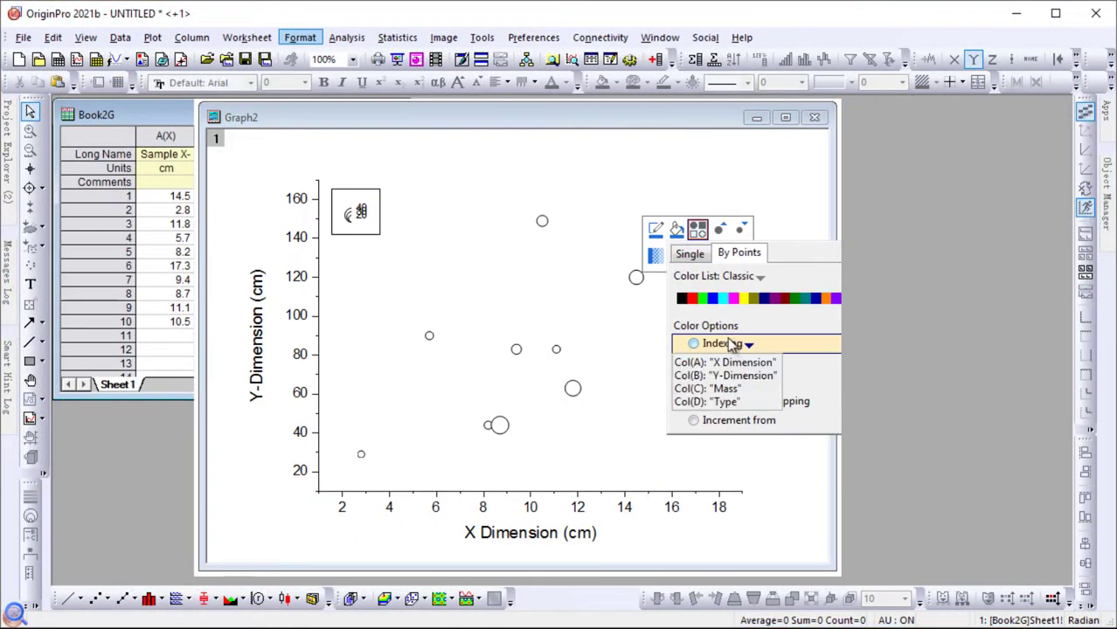
pyautogui.click(717, 407)
pyautogui.click(718, 229)
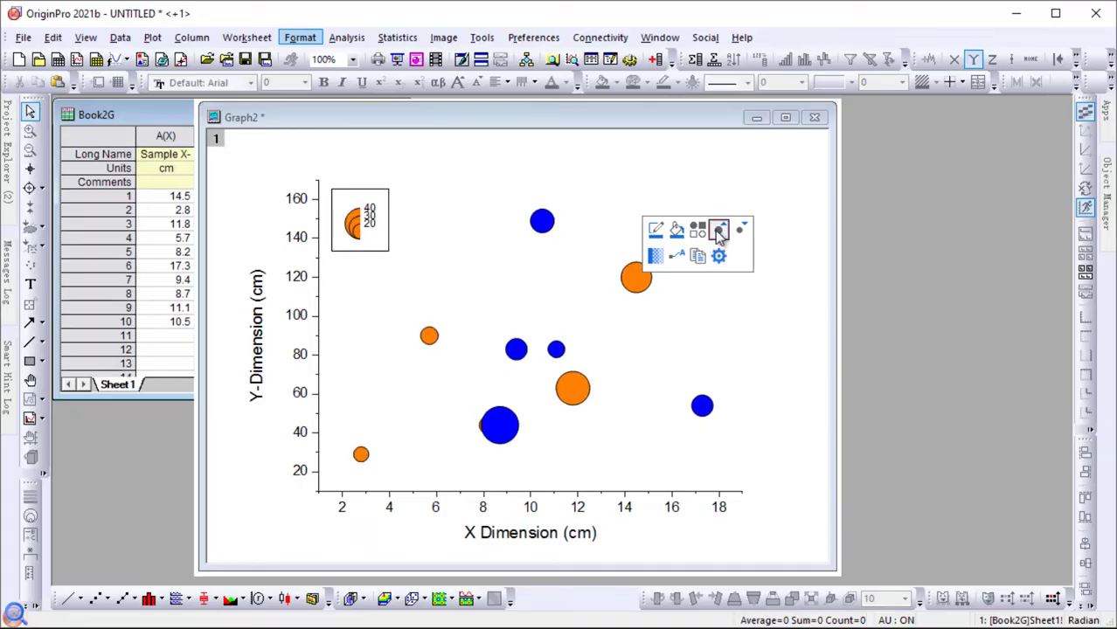
pyautogui.click(656, 255)
pyautogui.moveTo(658, 281); pyautogui.dragTo(683, 283)
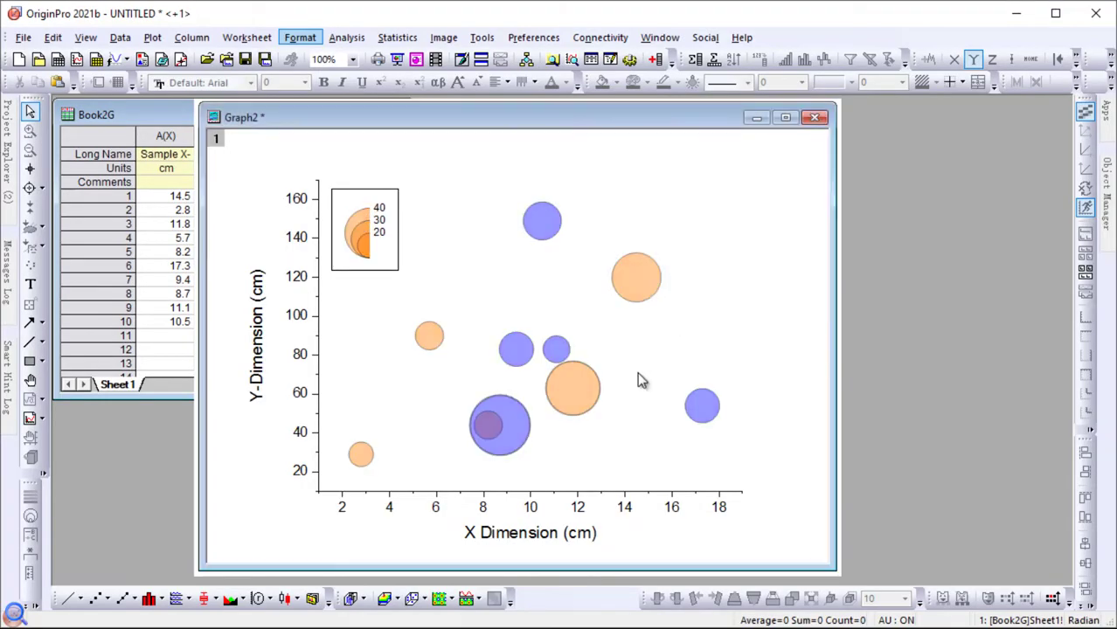
# Add major horizontal and vertical grid lines to the graph.
pyautogui.click(319, 323)
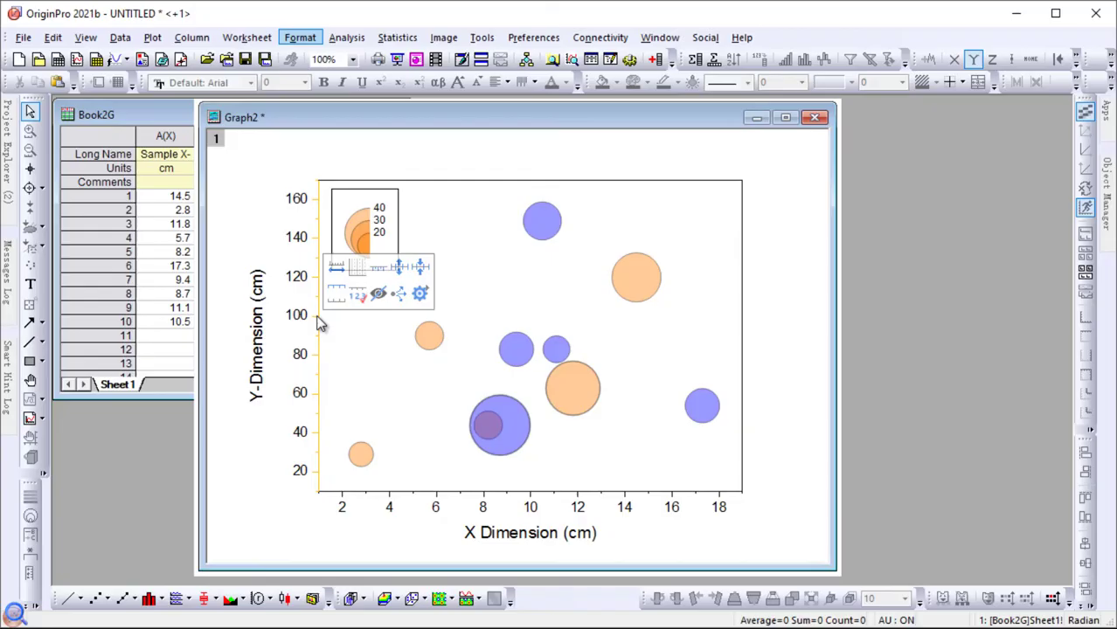
pyautogui.click(358, 267)
pyautogui.click(385, 315)
pyautogui.rightClick(391, 315)
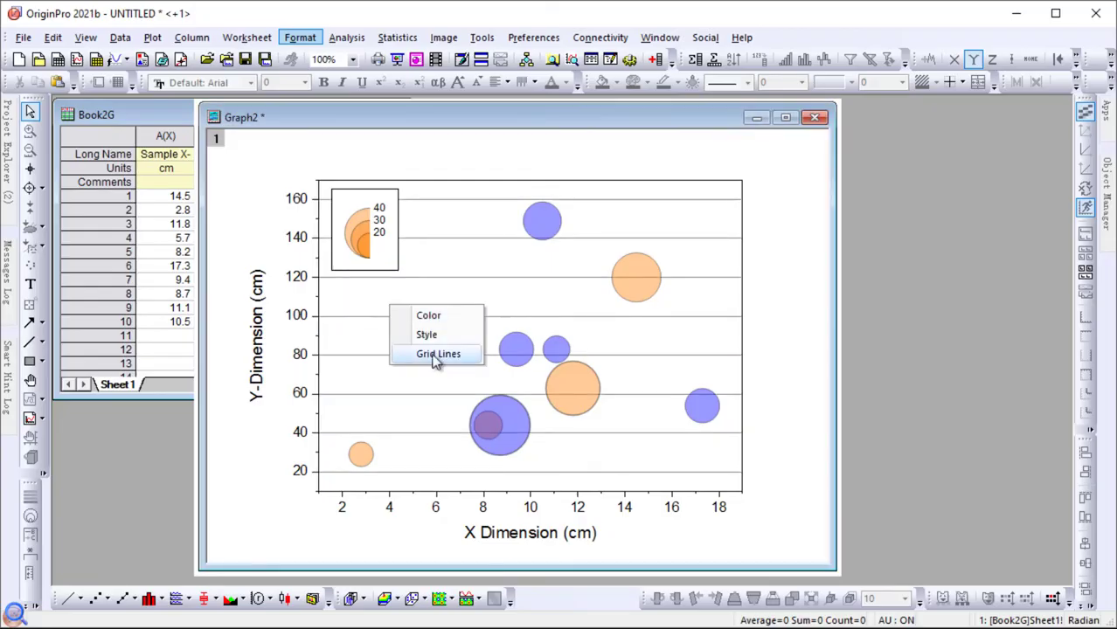
pyautogui.click(435, 354)
# Set the Y axis title font to Verdana.
pyautogui.click(256, 332)
pyautogui.click(318, 281)
pyautogui.click(315, 309)
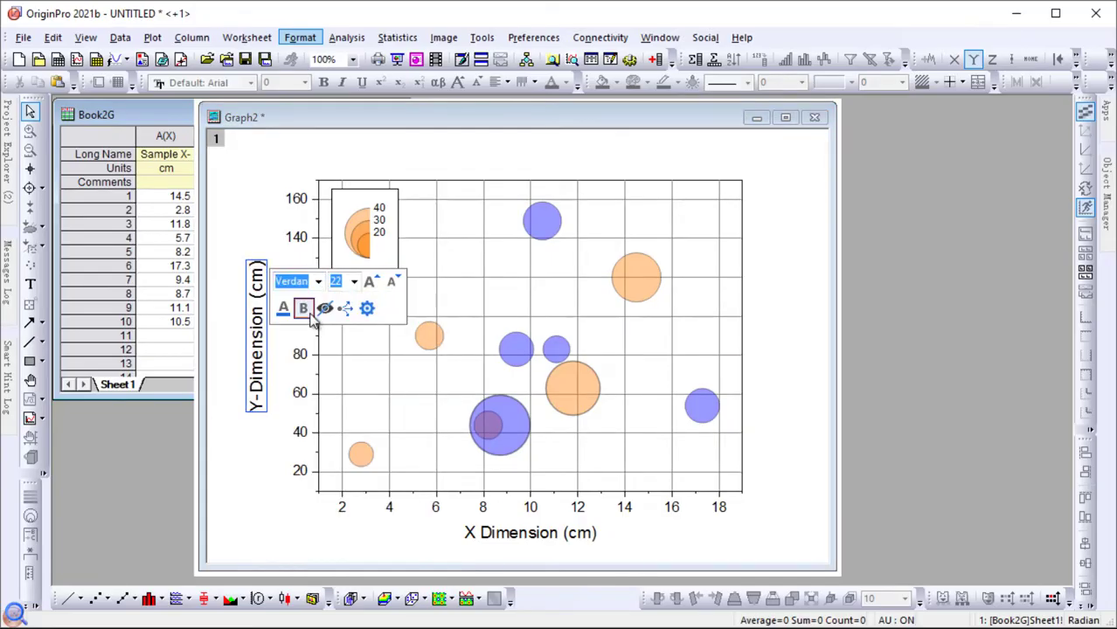
pyautogui.click(346, 309)
pyautogui.click(369, 349)
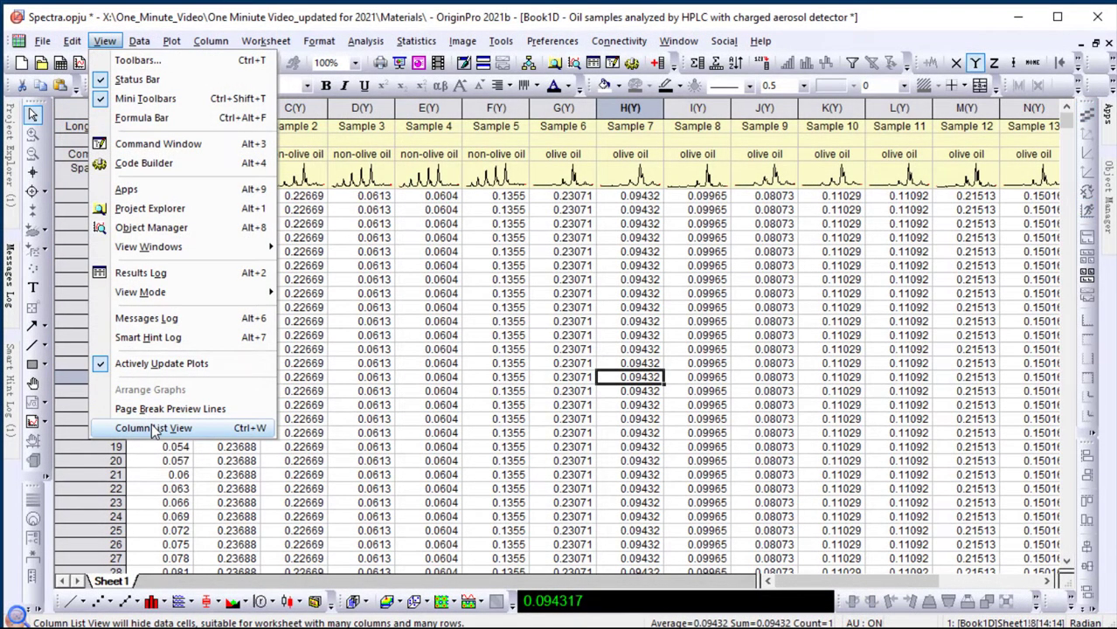
# In Column List View, select all sample columns and plot them as a Color Lines browser graph.
pyautogui.click(153, 428)
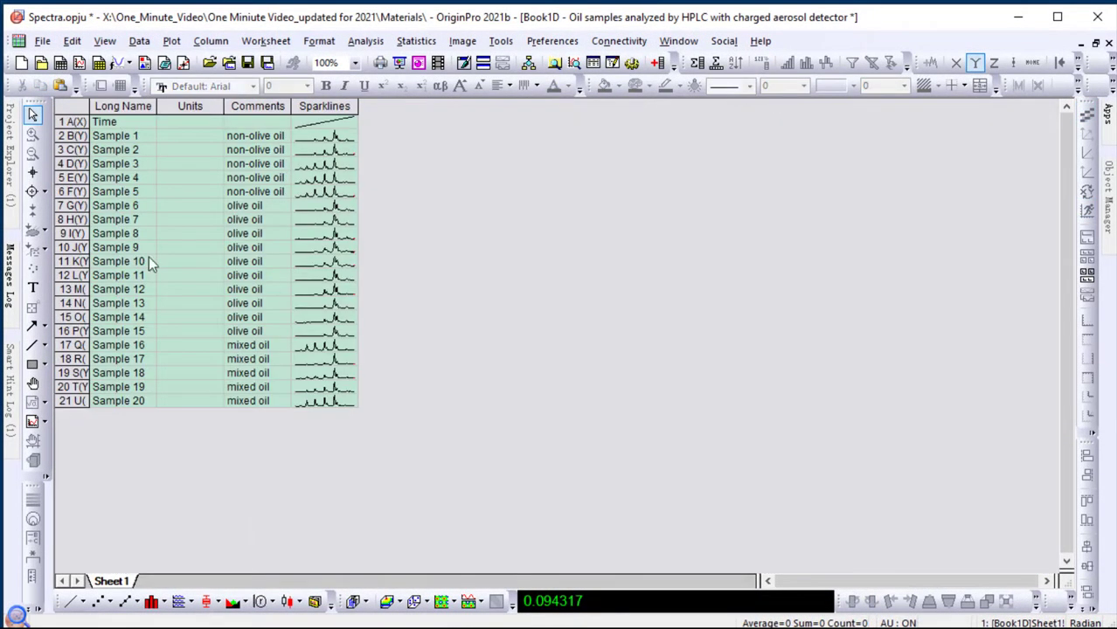
pyautogui.click(101, 106)
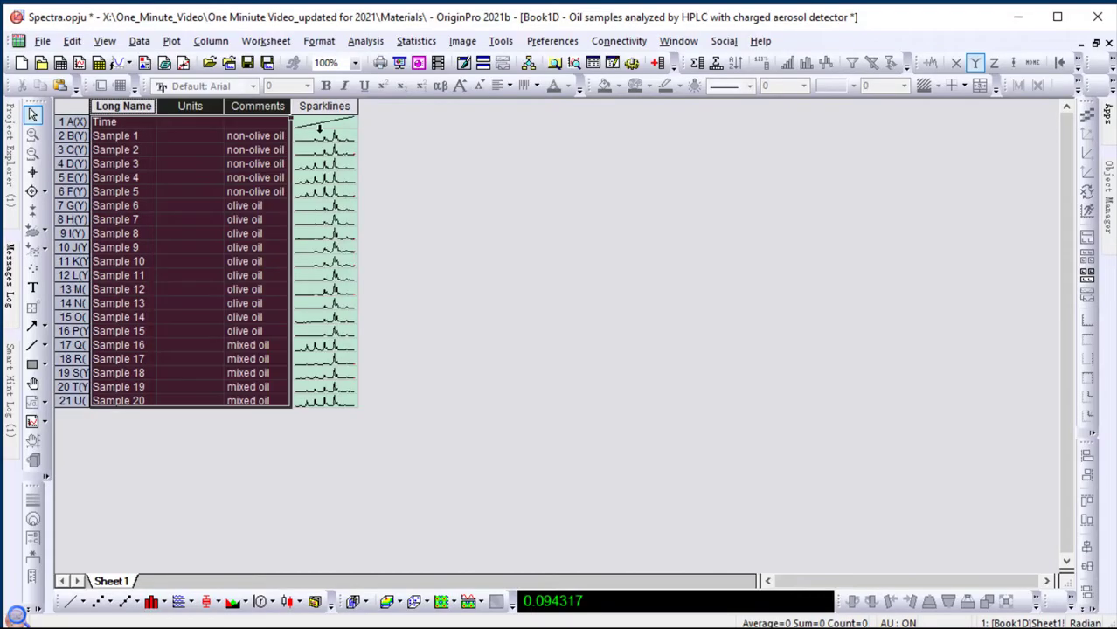
pyautogui.click(171, 41)
pyautogui.moveTo(201, 308)
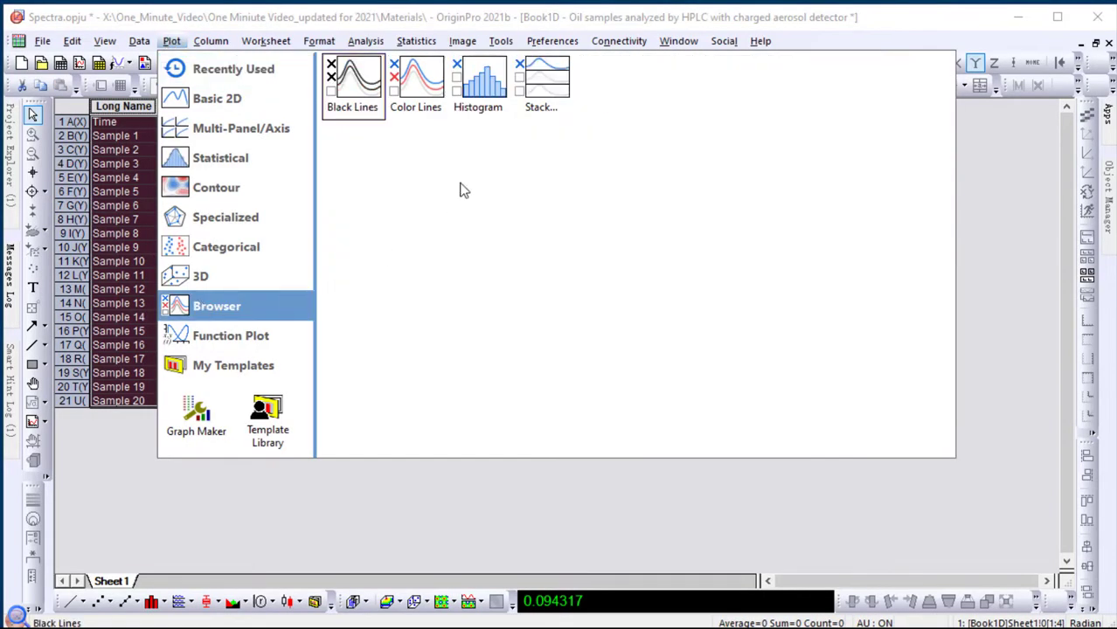
pyautogui.click(420, 87)
pyautogui.click(68, 109)
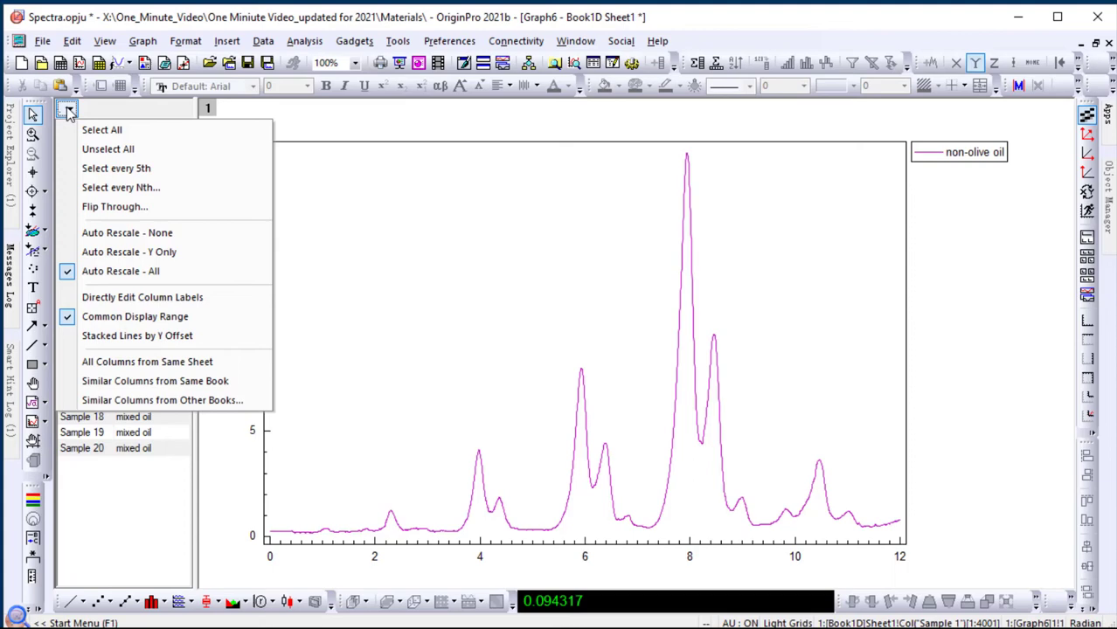
# Browse Samples 2, 4, 5 and 1–5 together in the browser graph, returning to Sample 1.
pyautogui.click(94, 341)
pyautogui.click(132, 170)
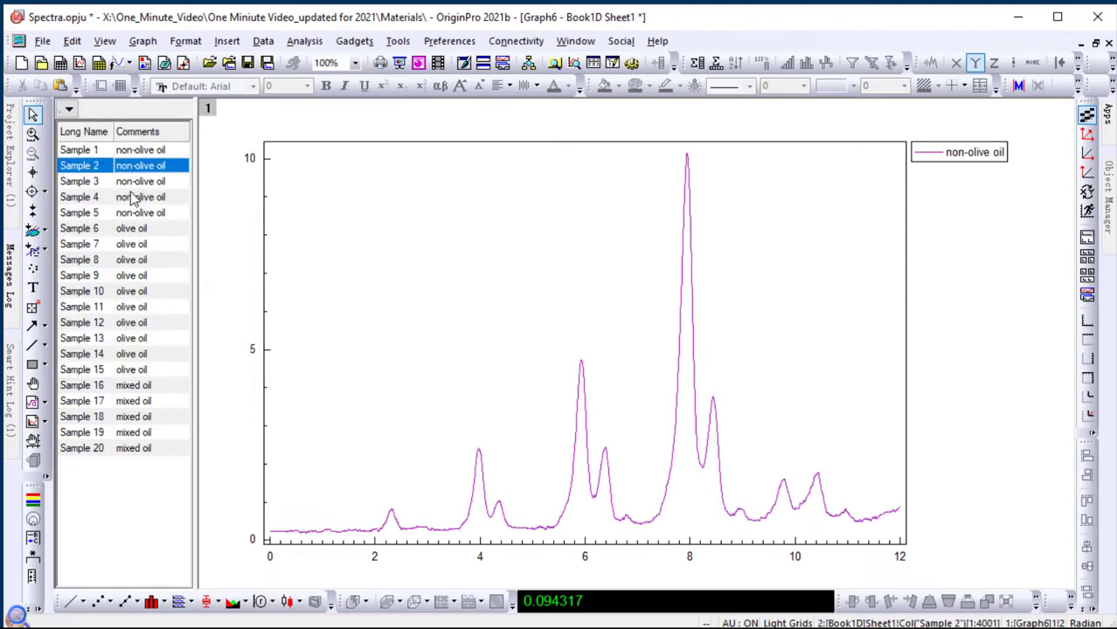
pyautogui.click(133, 197)
pyautogui.click(132, 214)
pyautogui.click(138, 152)
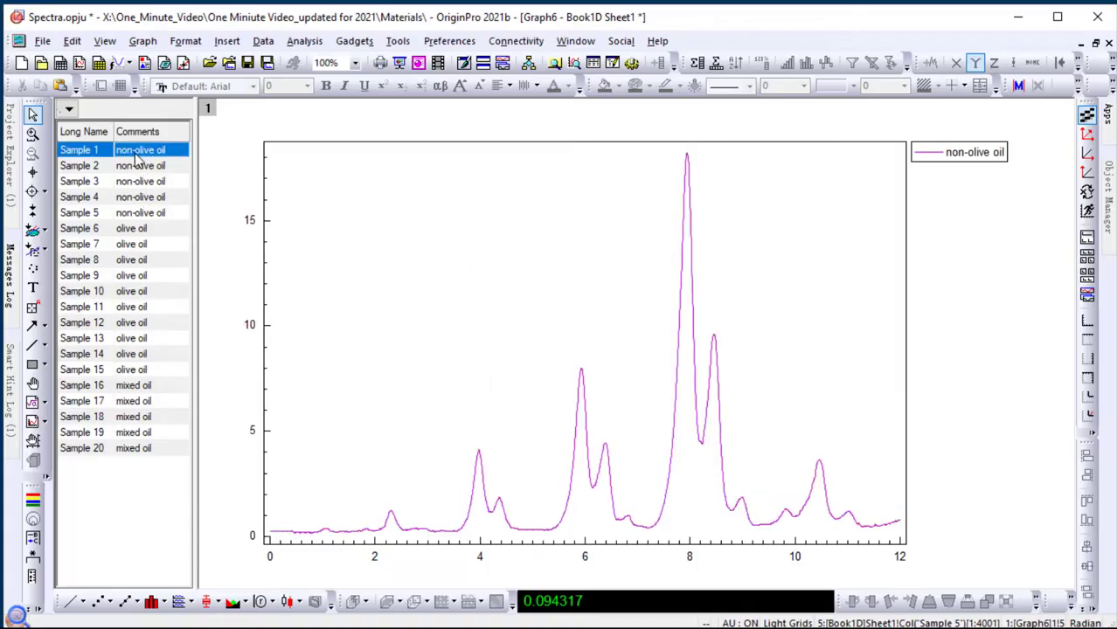
pyautogui.keyDown('shift'); pyautogui.click(150, 212); pyautogui.keyUp('shift')
pyautogui.click(169, 152)
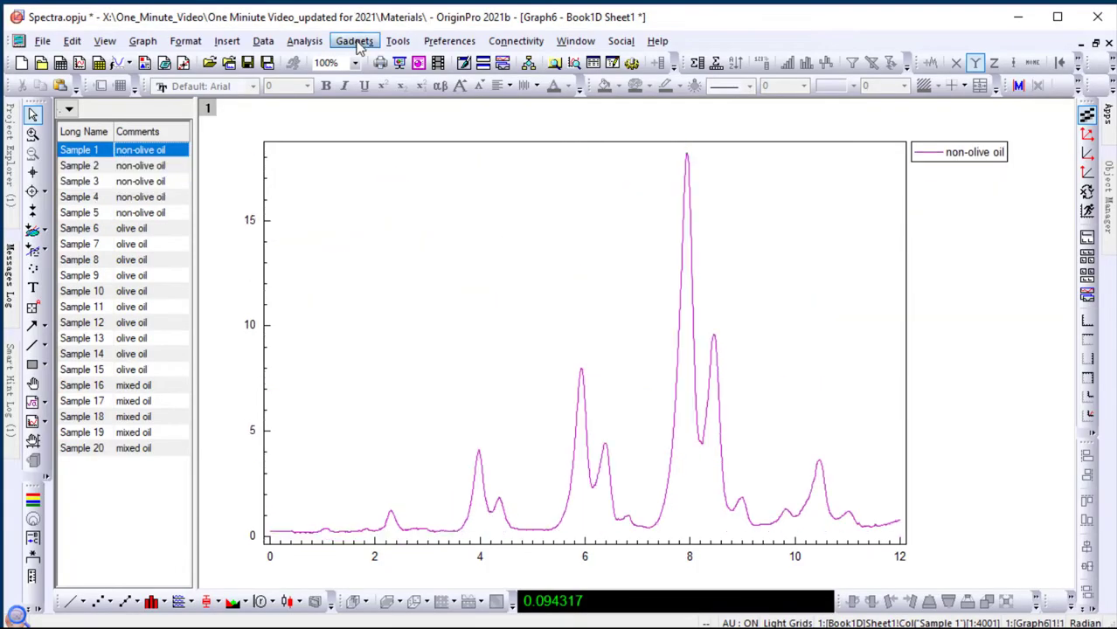
# Apply the Quick Peaks gadget to label peaks on the Sample 1 spectrum.
pyautogui.click(355, 42)
pyautogui.moveTo(384, 98)
pyautogui.click(582, 98)
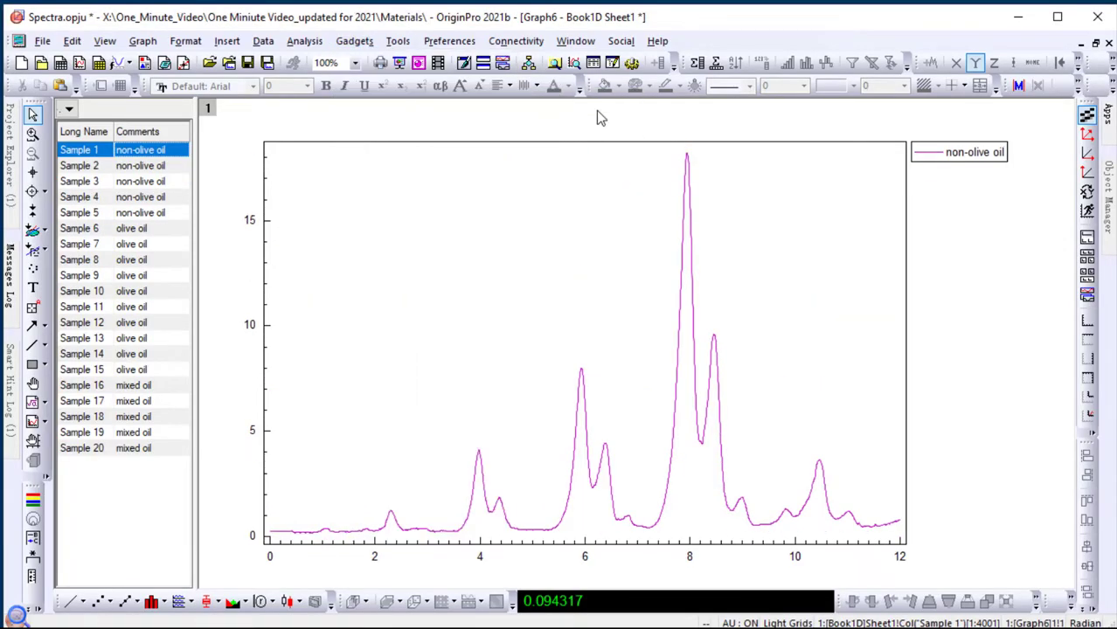
# Preview the detected peaks for Samples 2, 4, 6, 7, 10 and 14.
pyautogui.click(145, 168)
pyautogui.click(120, 200)
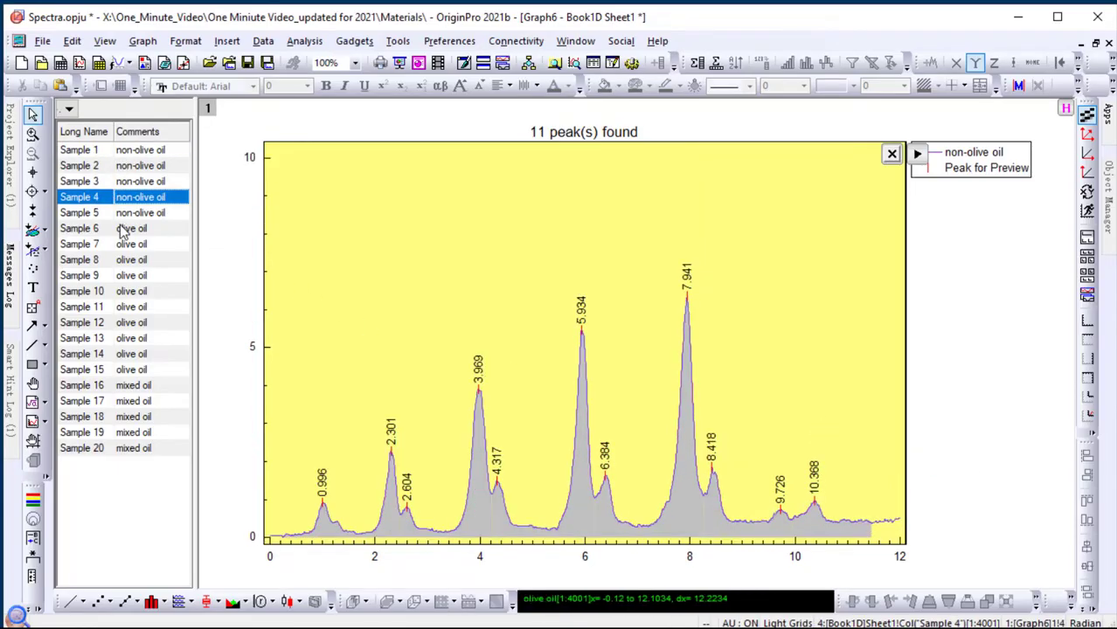
pyautogui.click(119, 230)
pyautogui.click(115, 249)
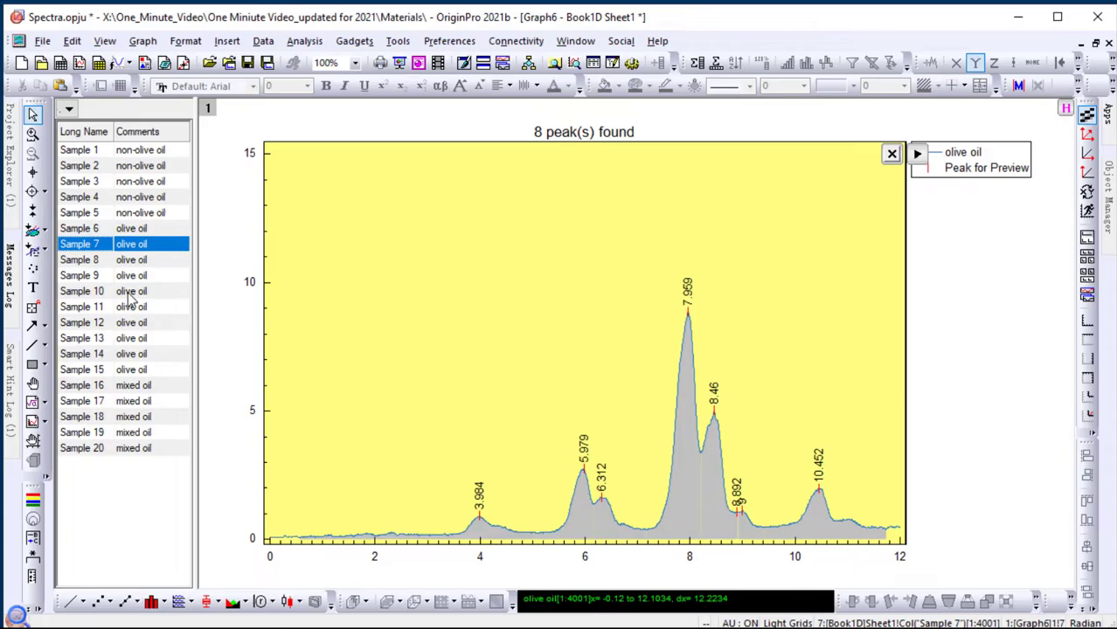
pyautogui.click(124, 292)
pyautogui.click(122, 354)
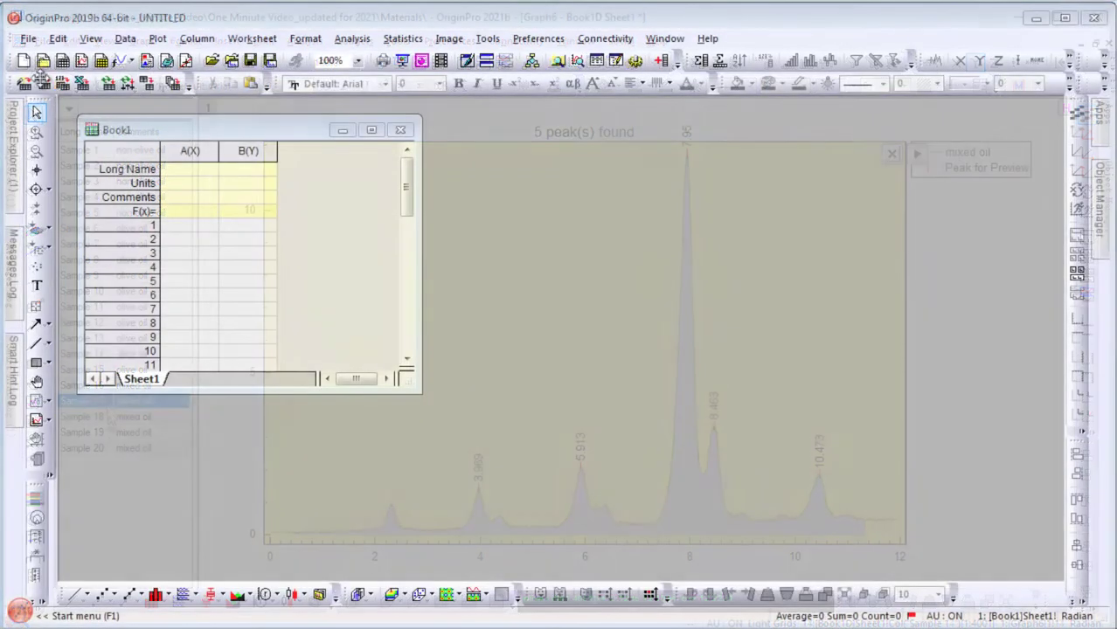
pyautogui.click(32, 39)
# Open Data Highlighting.opju and, with the Data Highlighter, select the 1998 bar then add 1992, 1993 and 1995.
pyautogui.moveTo(105, 480)
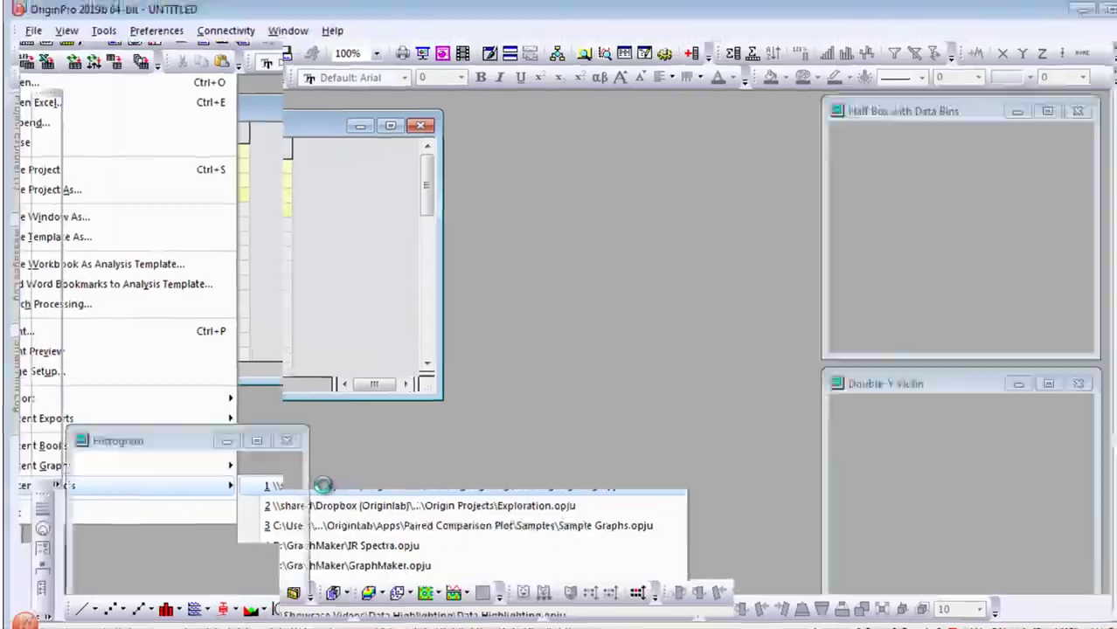
pyautogui.click(520, 414)
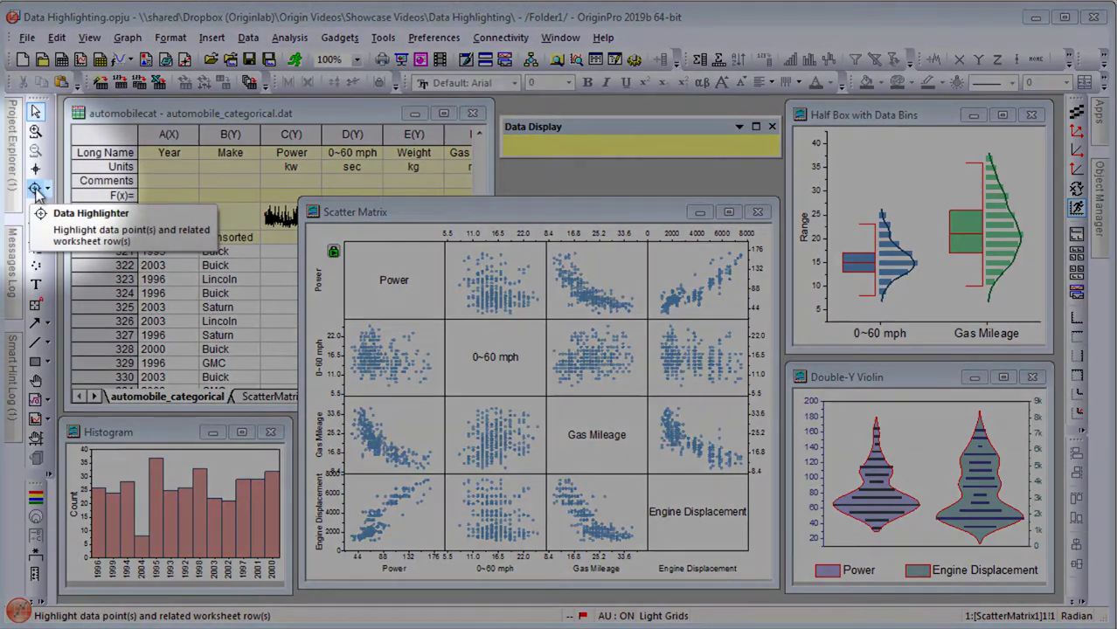
pyautogui.click(35, 188)
pyautogui.click(156, 498)
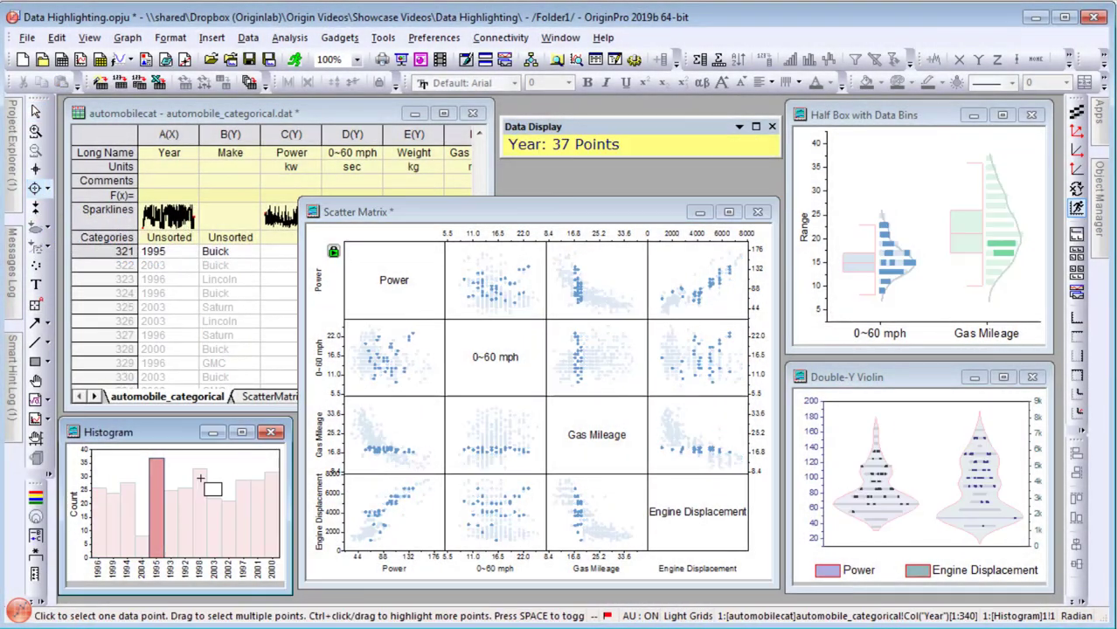
pyautogui.click(202, 479)
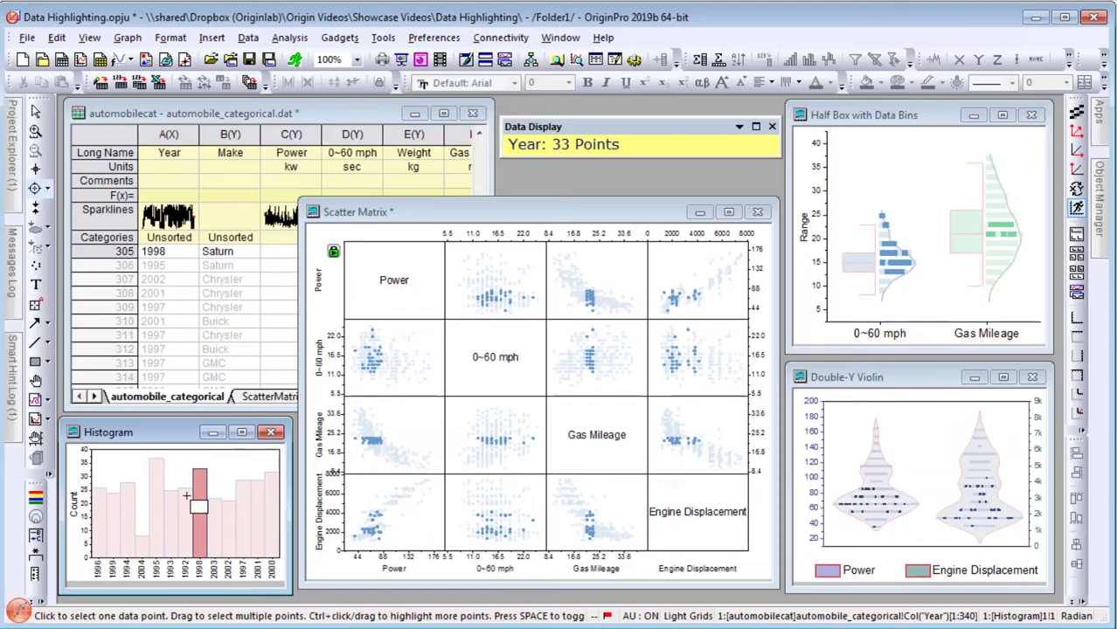
pyautogui.keyDown('ctrl'); pyautogui.click(186, 497); pyautogui.keyUp('ctrl')
pyautogui.keyDown('ctrl'); pyautogui.click(169, 504); pyautogui.keyUp('ctrl')
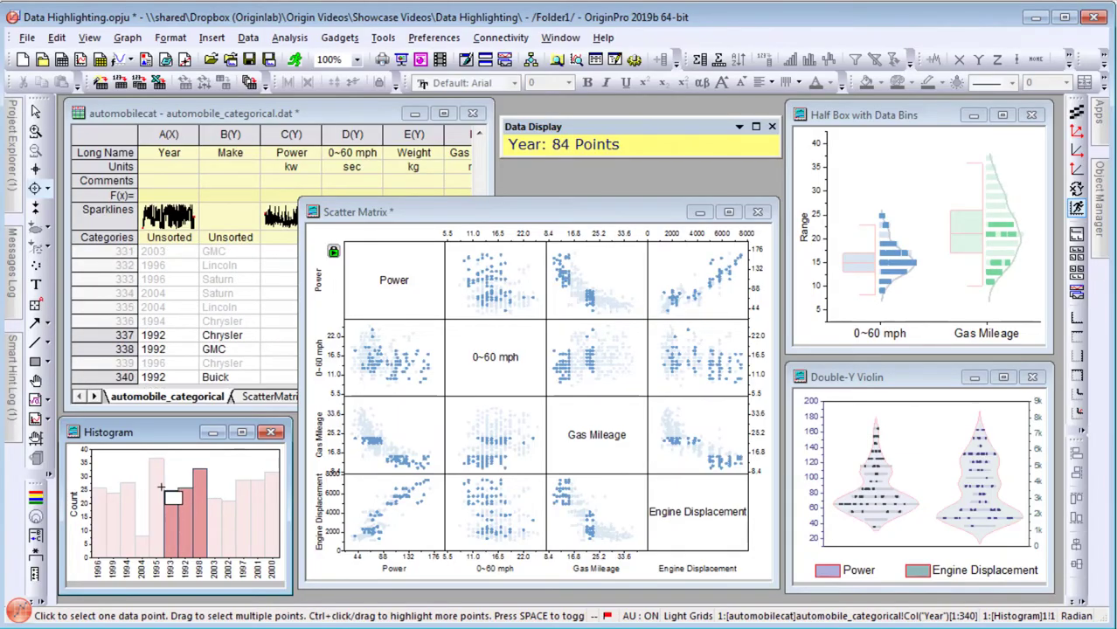
pyautogui.keyDown('ctrl'); pyautogui.click(155, 474); pyautogui.keyUp('ctrl')
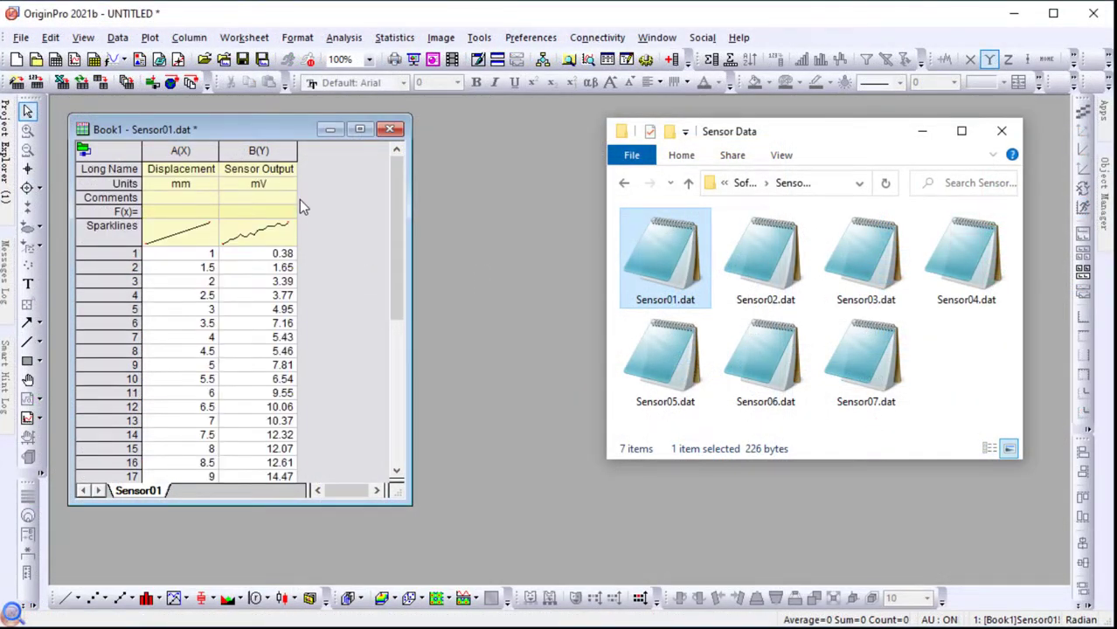
# Run a Linear Fit on Sensor Output with confidence and prediction bands enabled.
pyautogui.click(259, 151)
pyautogui.click(346, 38)
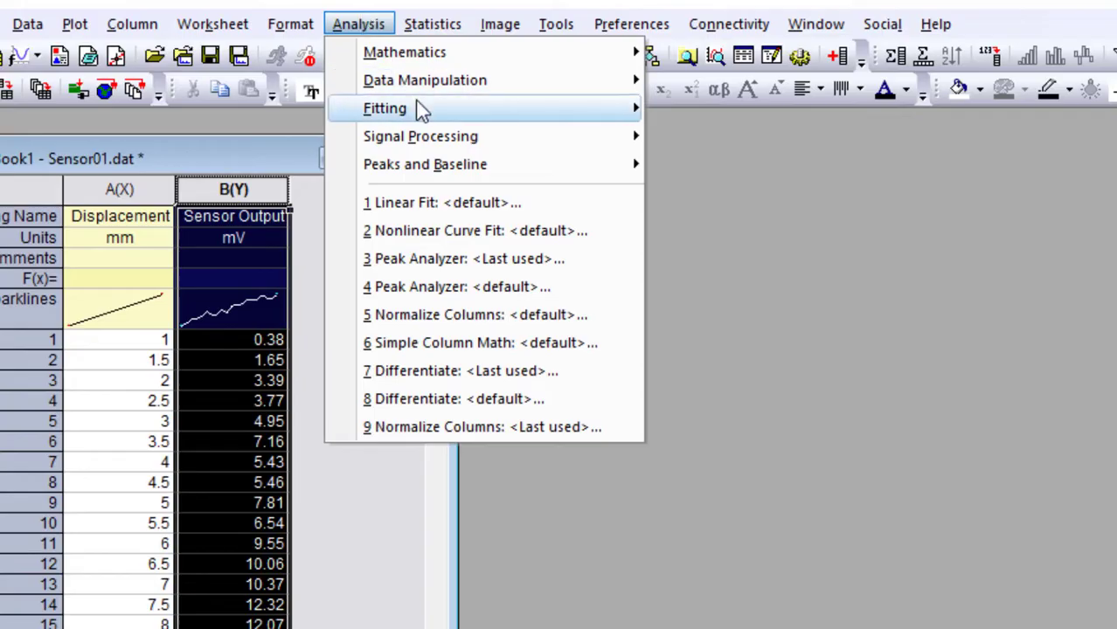
pyautogui.moveTo(421, 108)
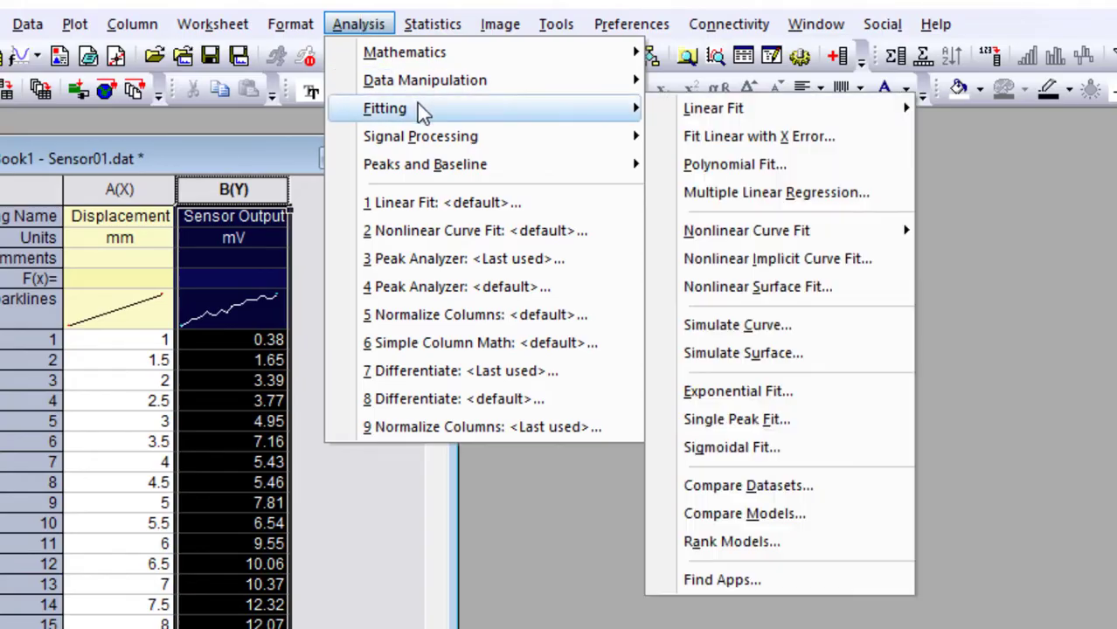
pyautogui.moveTo(826, 118)
pyautogui.click(1018, 144)
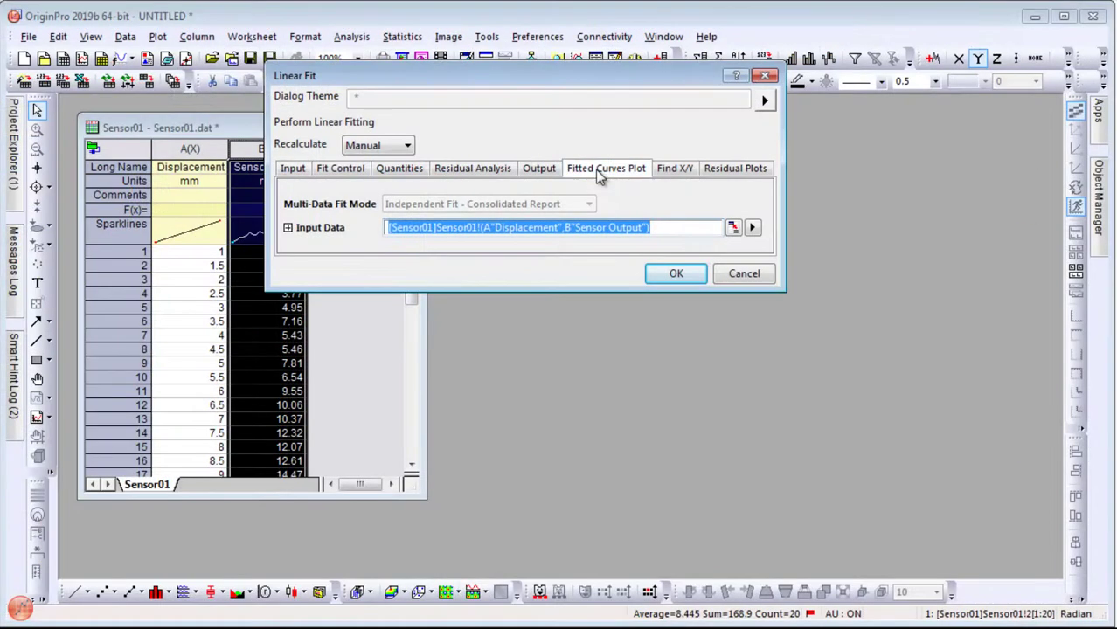
pyautogui.click(600, 174)
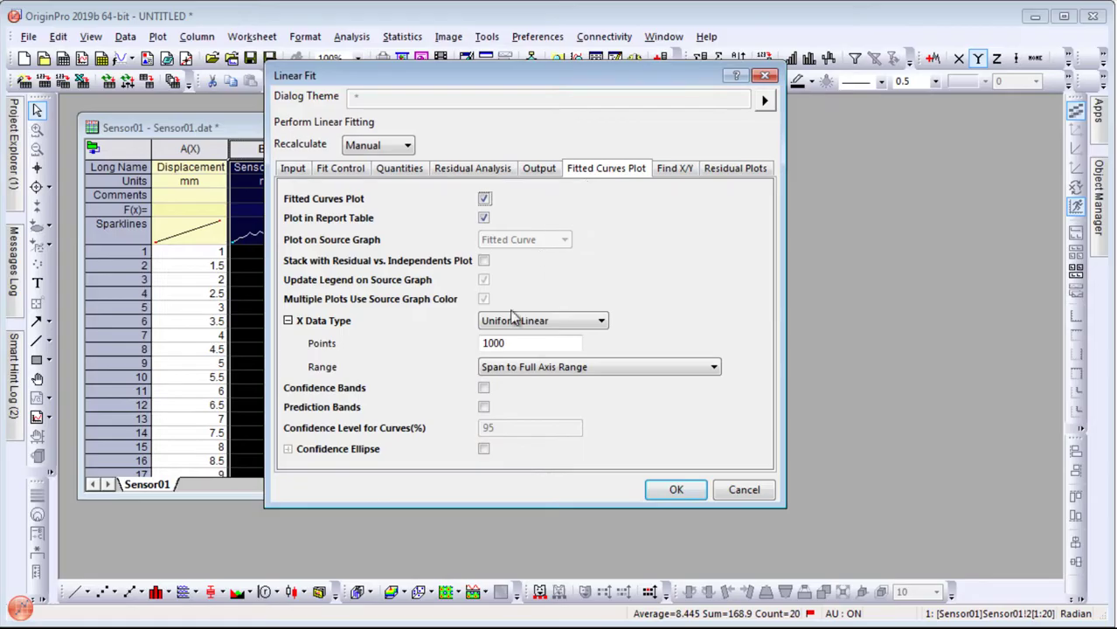
pyautogui.click(485, 388)
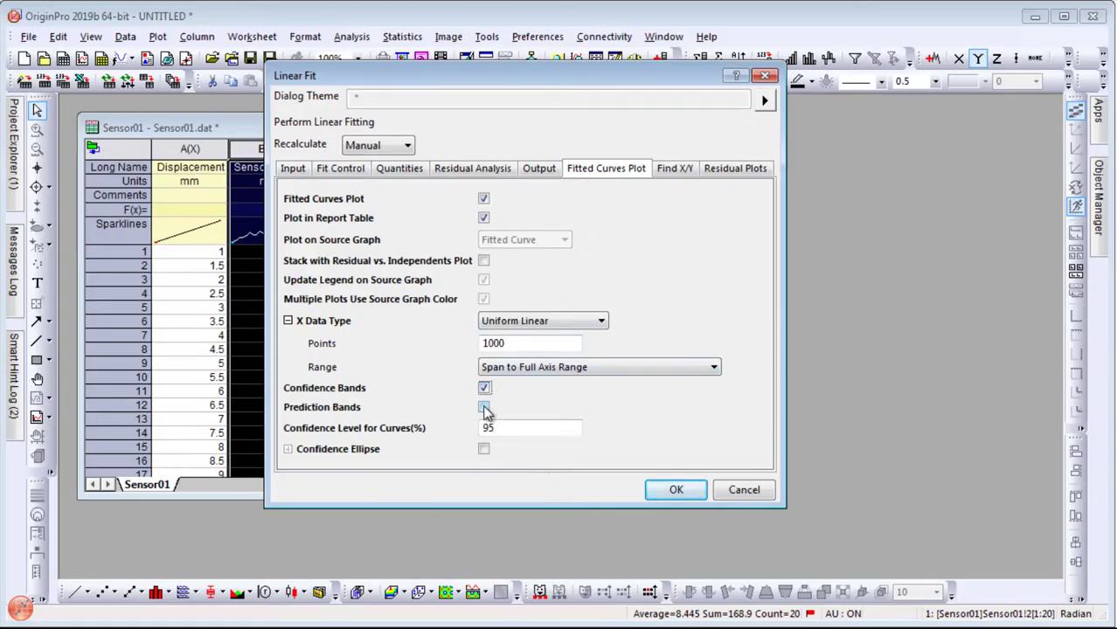
pyautogui.click(485, 408)
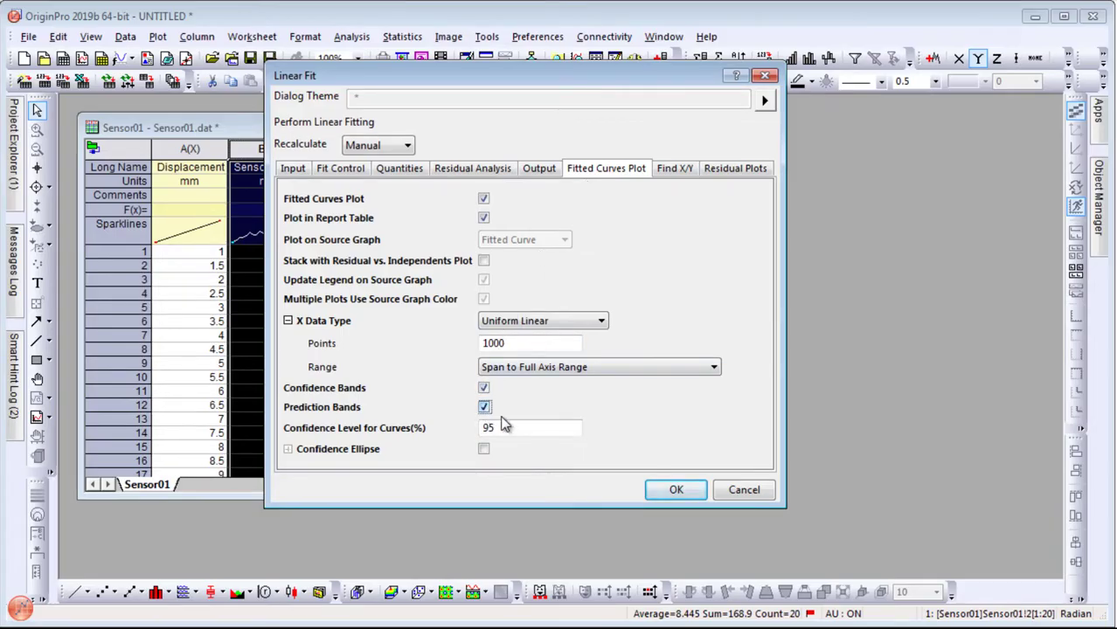
pyautogui.click(677, 491)
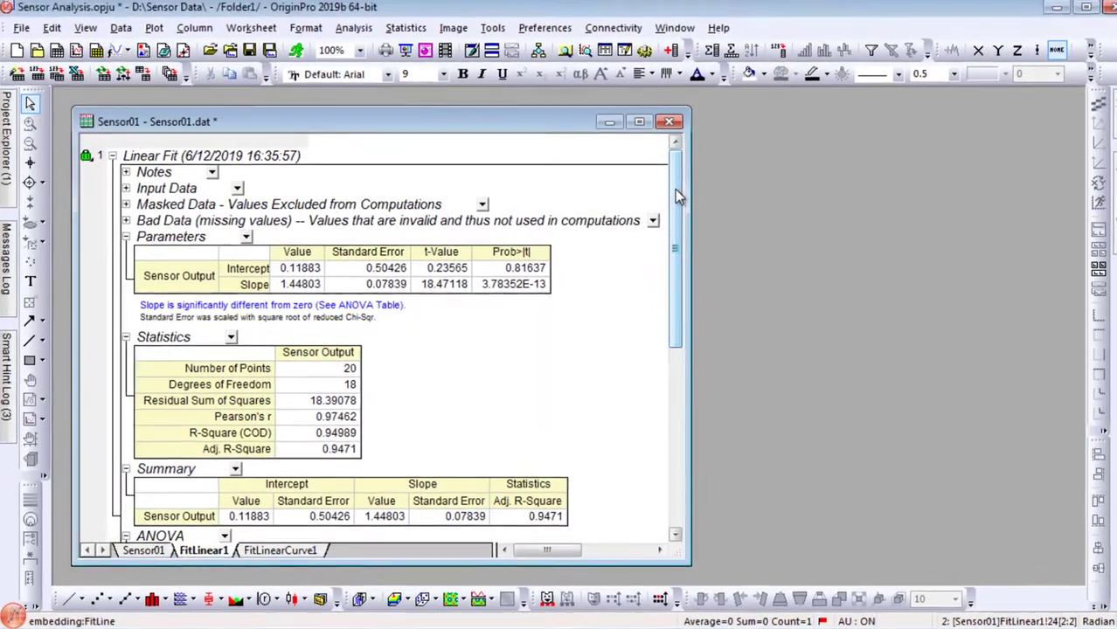
pyautogui.moveTo(674, 189); pyautogui.dragTo(675, 277)
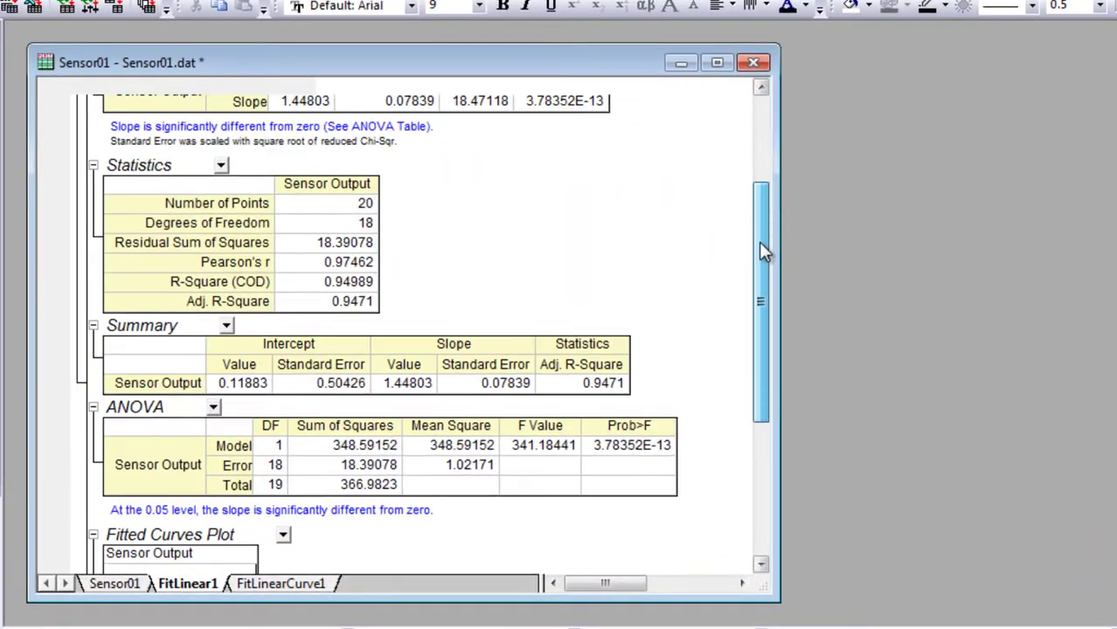
pyautogui.moveTo(760, 243); pyautogui.dragTo(753, 420)
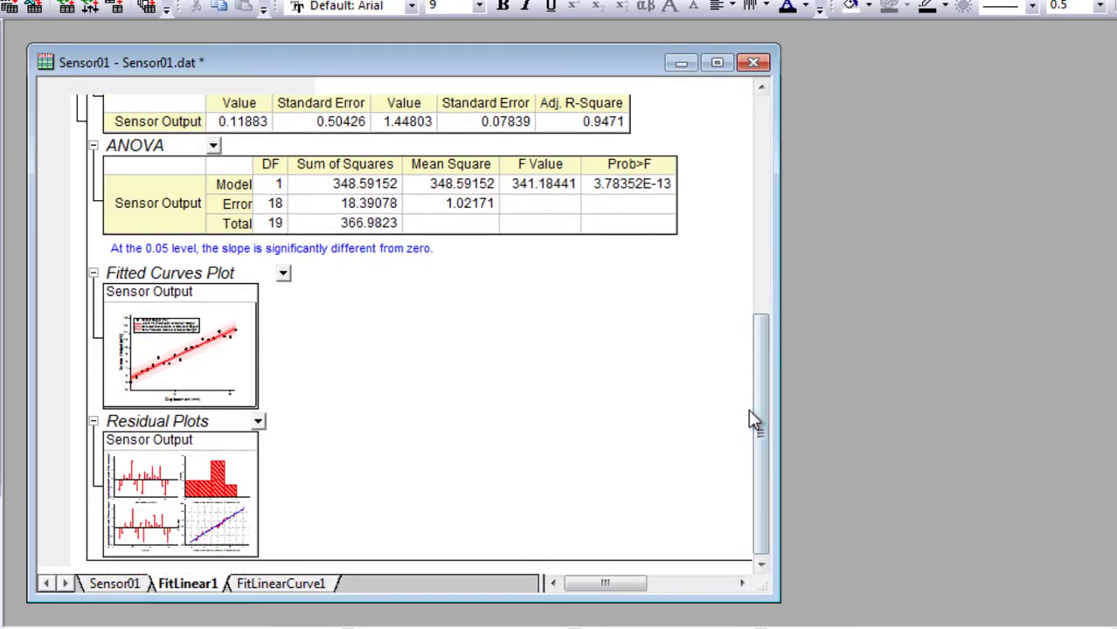
# Add a notes sheet beside FitLinearCurve1 and load the Linear Fit Report.html sample into it.
pyautogui.rightClick(314, 583)
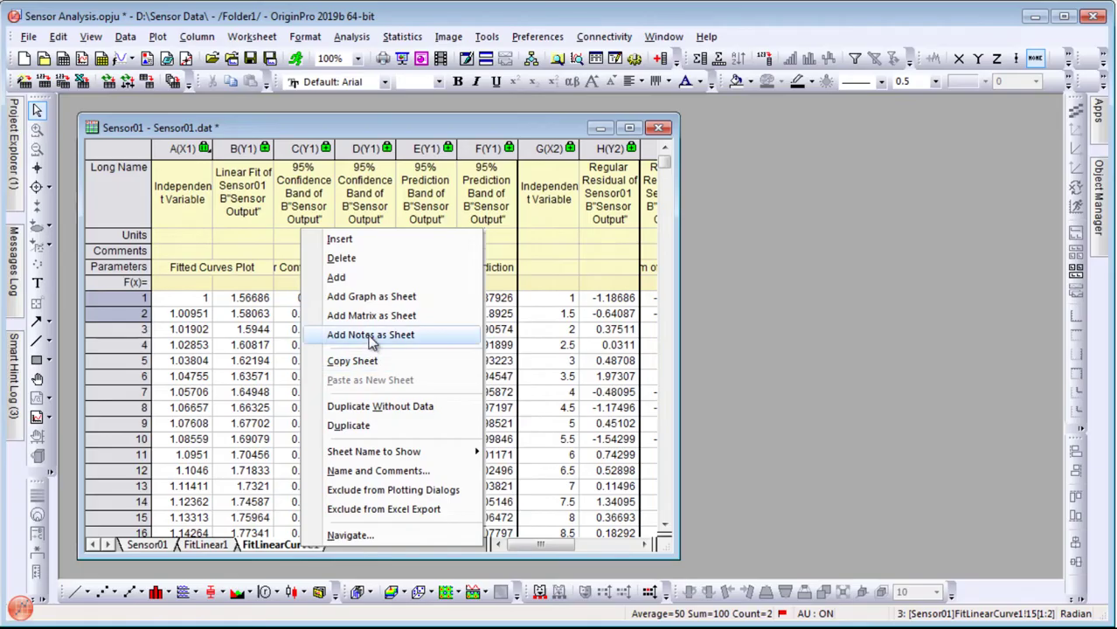
pyautogui.click(371, 335)
pyautogui.click(128, 37)
pyautogui.moveTo(169, 56)
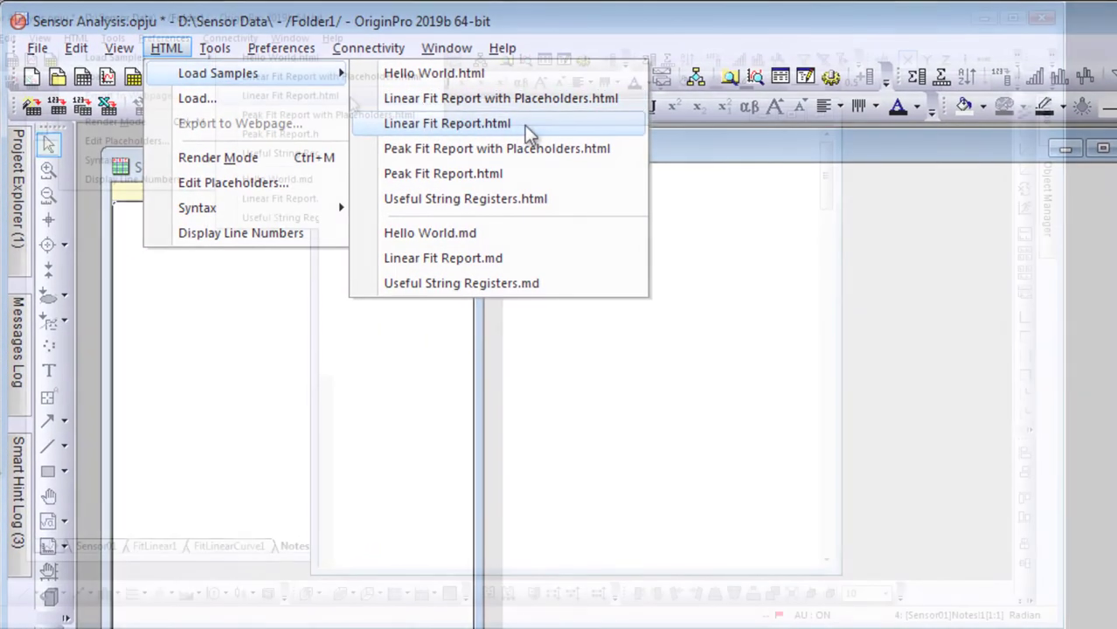
pyautogui.click(434, 125)
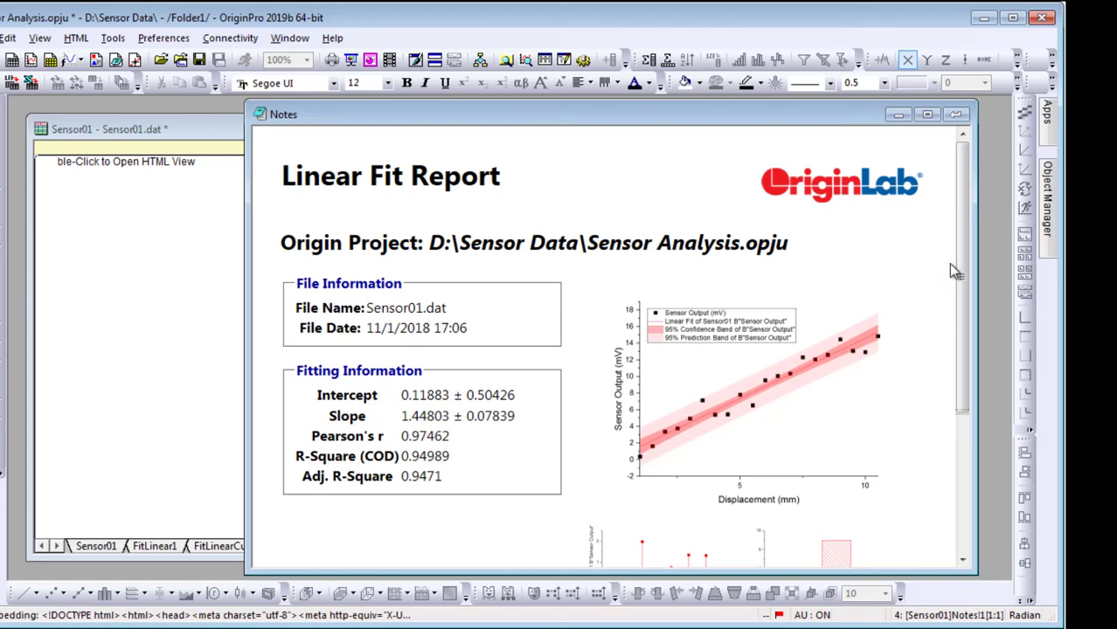
pyautogui.moveTo(961, 253); pyautogui.dragTo(969, 392)
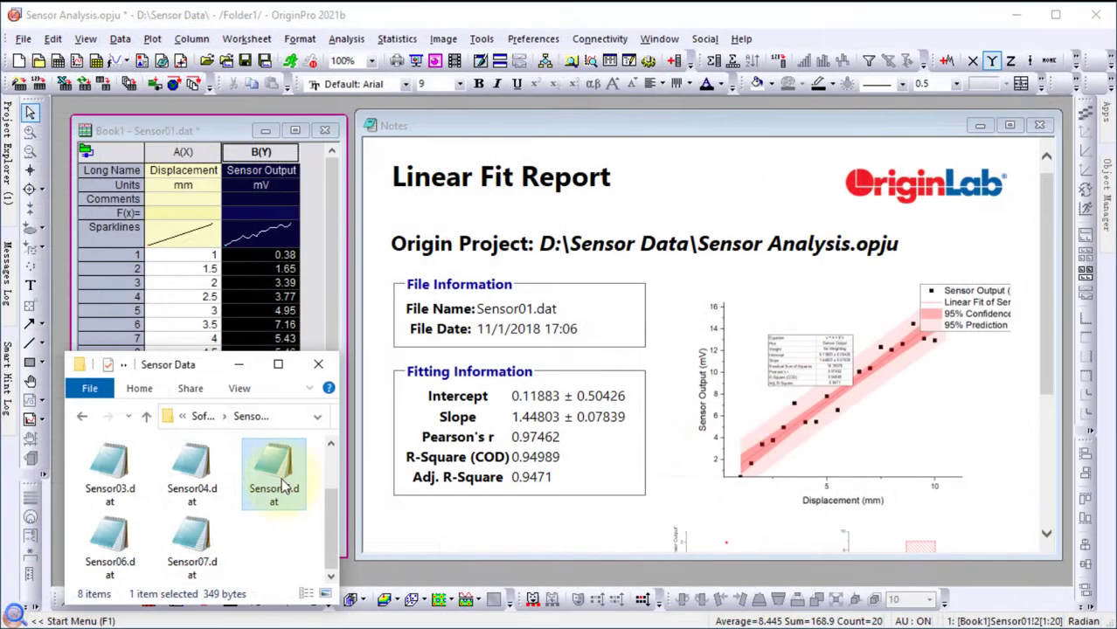
# Drop Sensor05.dat onto the Book1 worksheet to re-import it and refresh the linear fit report.
pyautogui.moveTo(281, 479); pyautogui.dragTo(243, 309)
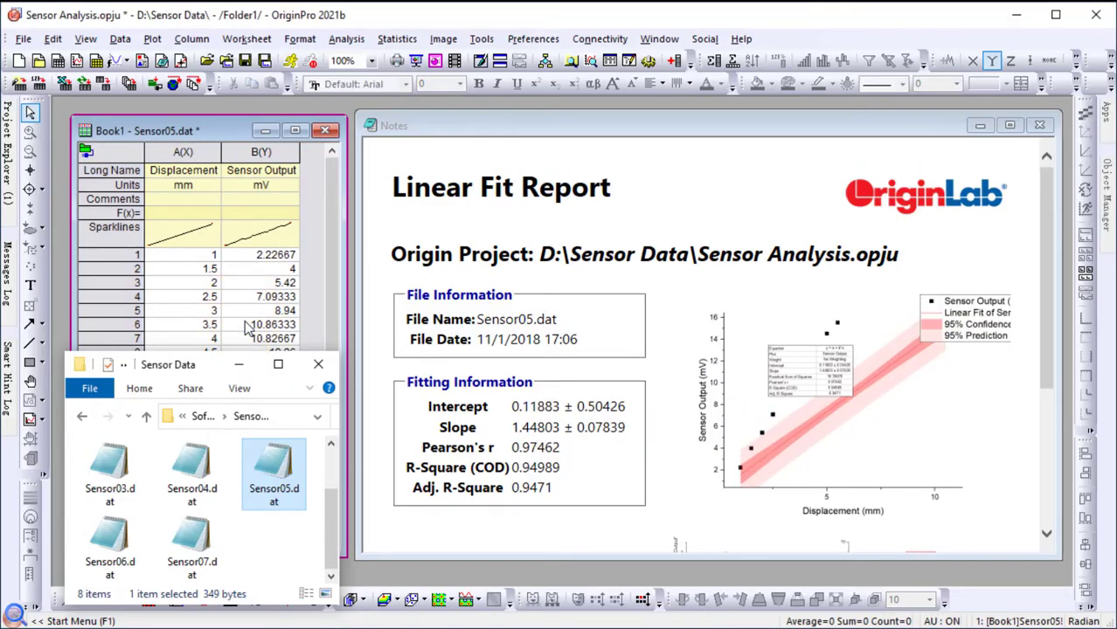